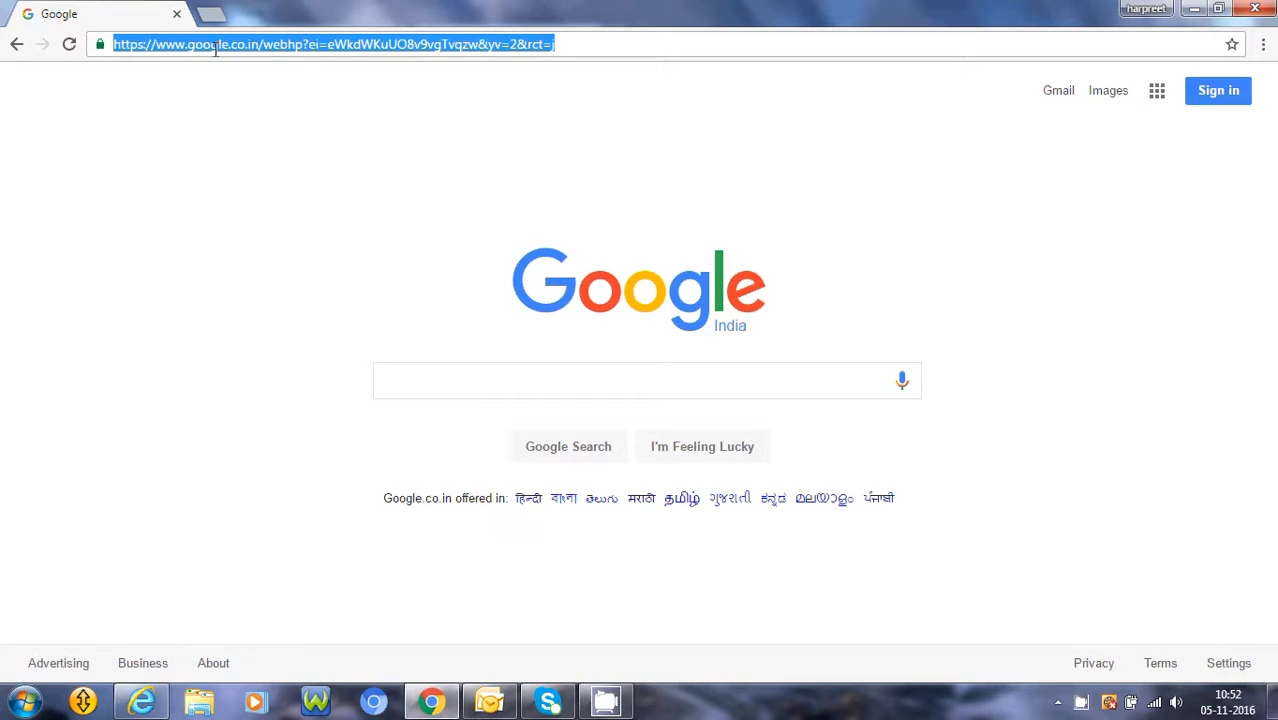
Open login.iqmetallika.com and sign in as admin with the account password, accepting the default company and site
type("login.i")
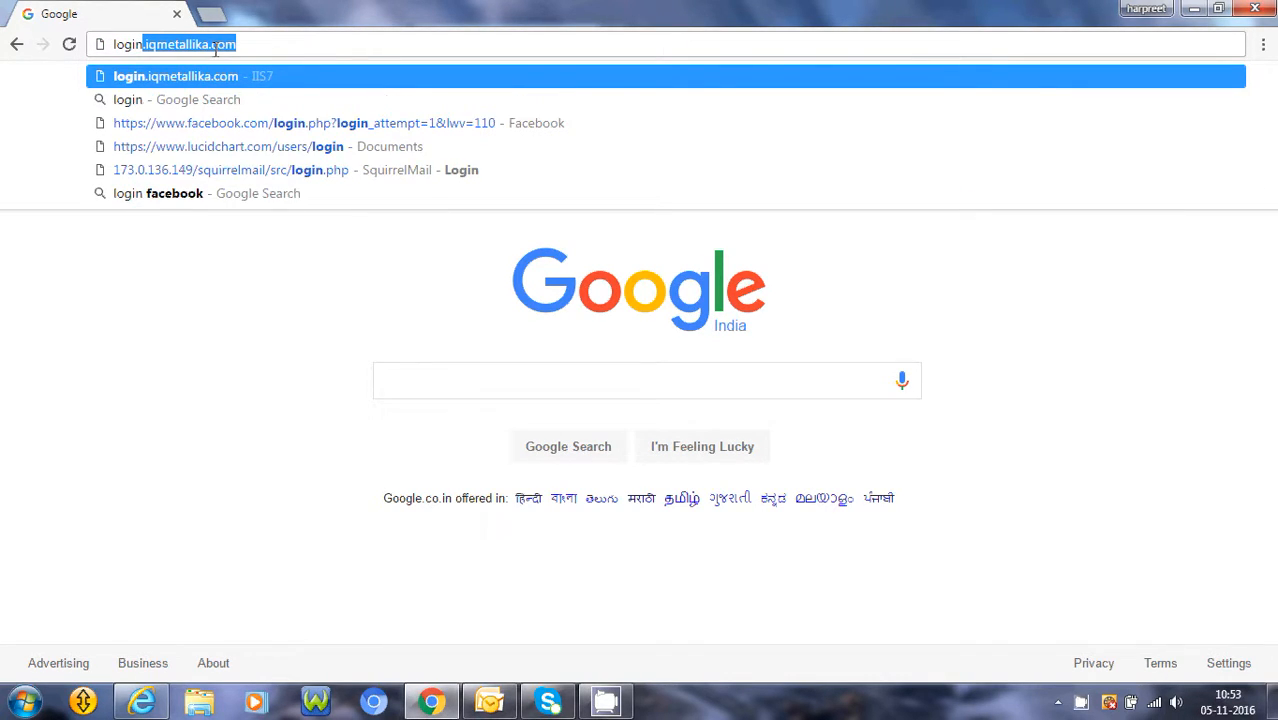
type("q")
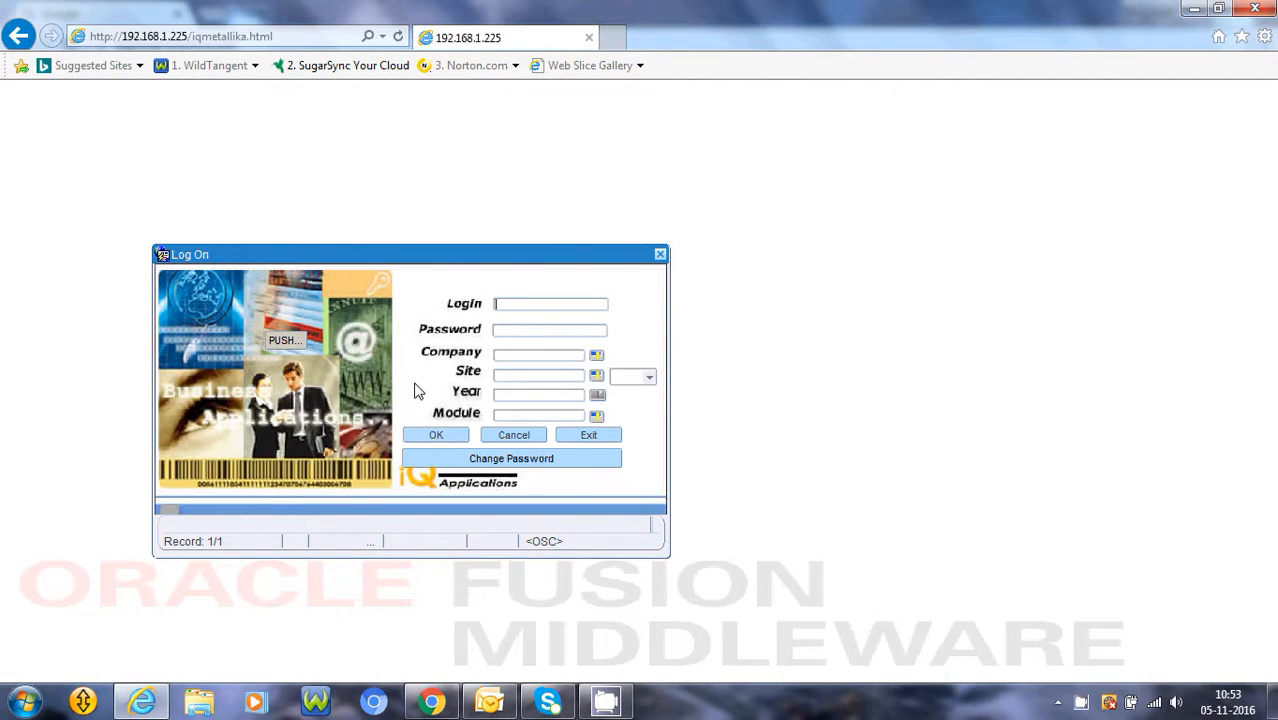
type("ad")
type("min")
type("**")
type("*")
key("BackSpace")
key("BackSpace")
key("BackSpace")
type("*****")
key("Return")
key("Return")
Choose the Production module for year 2016-17 and complete the logon
key("Return")
key("Return")
key("Return")
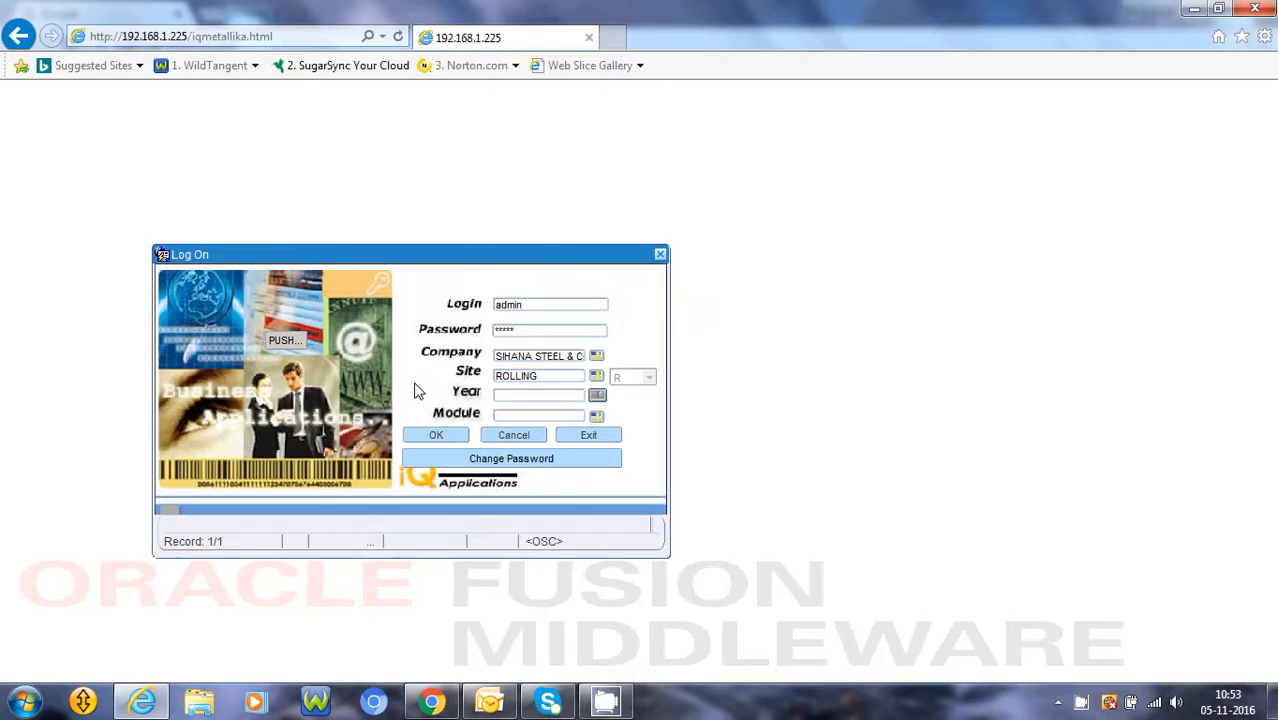
key("Return")
key("Return")
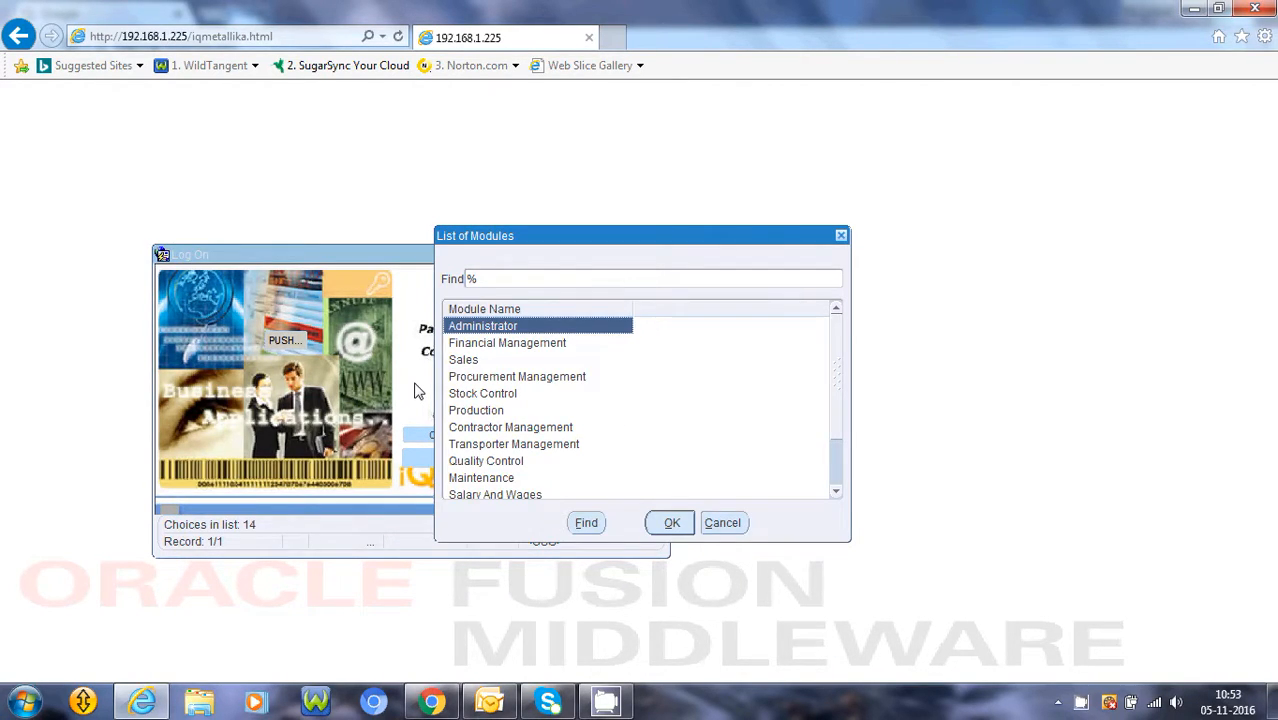
key("Down")
key("Down")
key("Down")
key("Down")
key("Down")
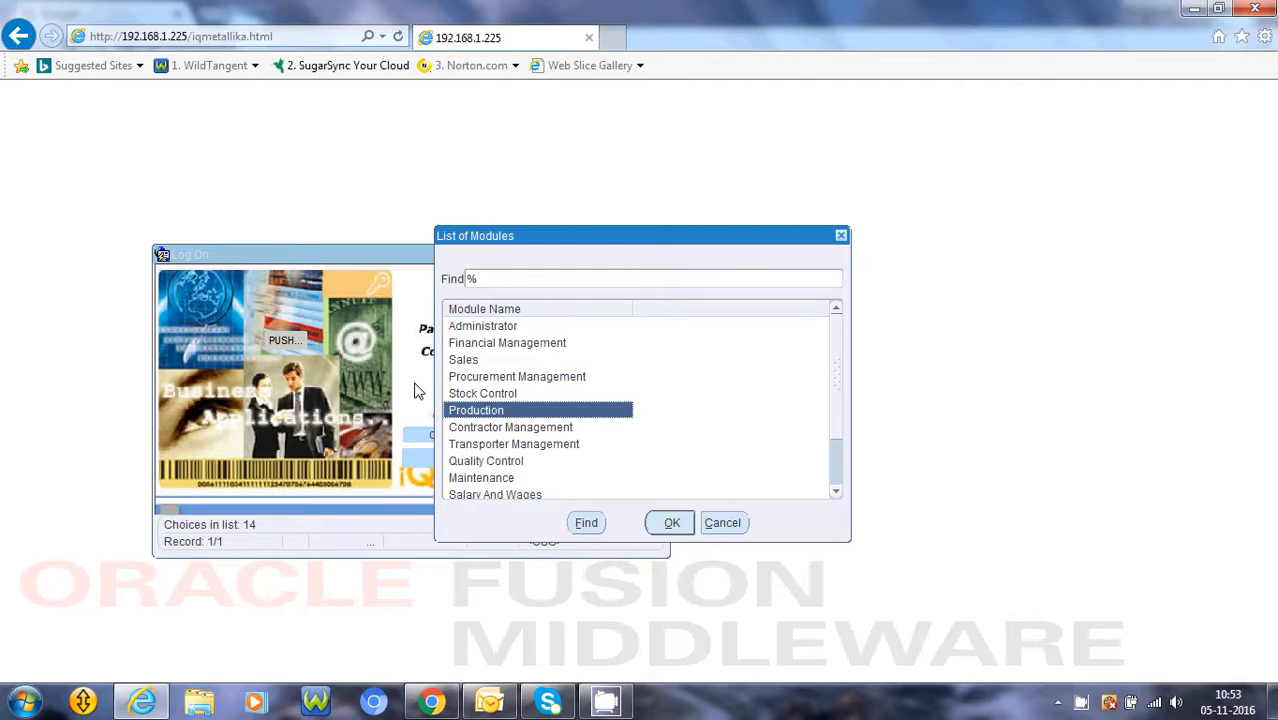
key("Return")
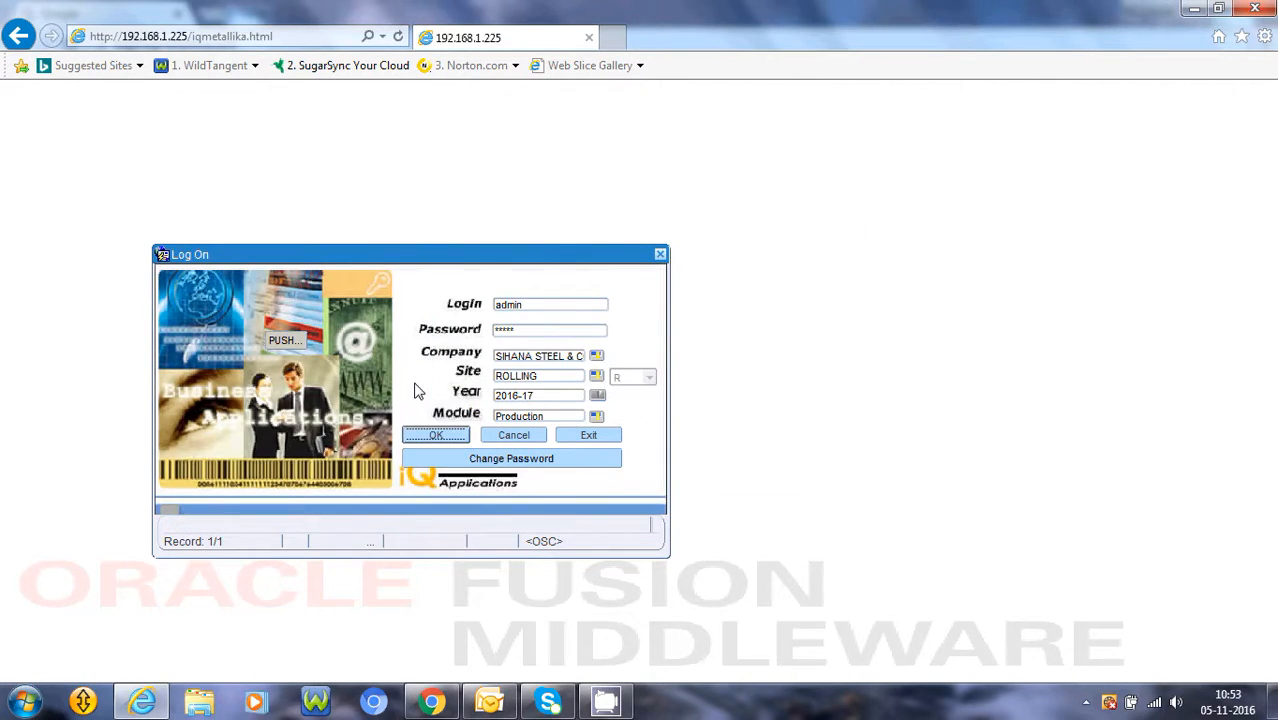
key("Return")
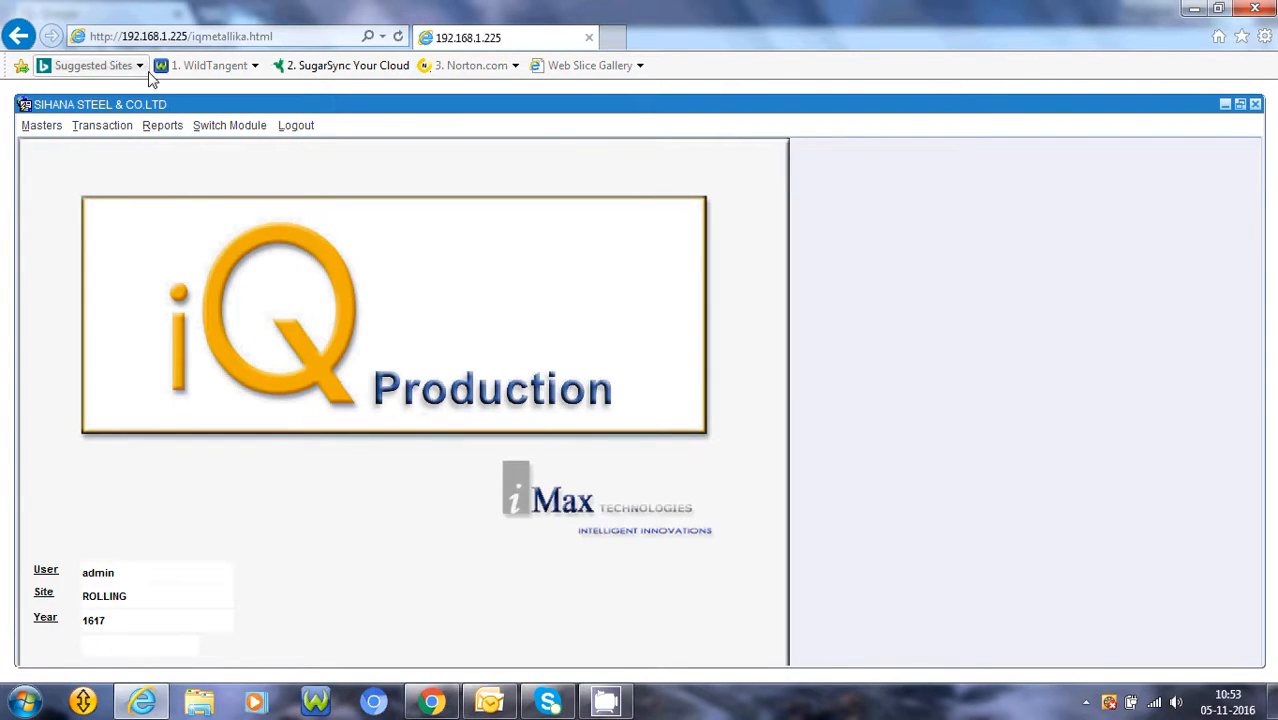
Open the Daily Production (Rolling) transaction and start adding a new record
left_click(97, 132)
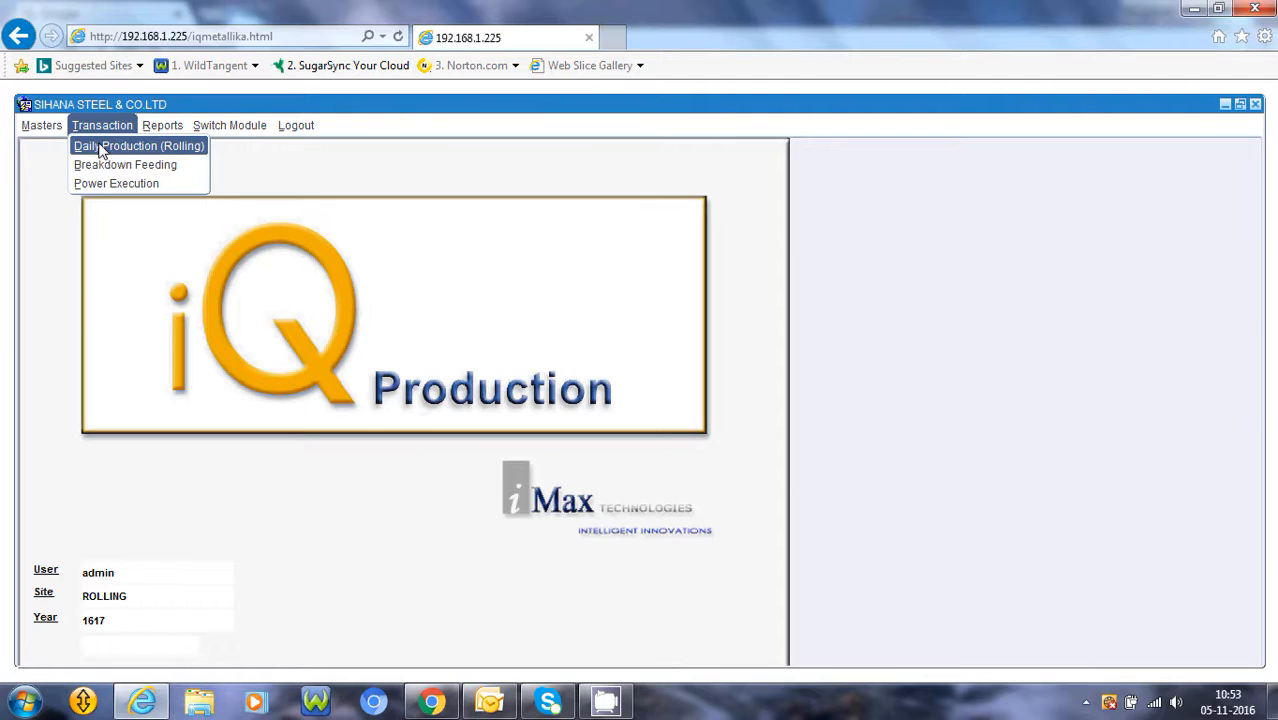
left_click(101, 148)
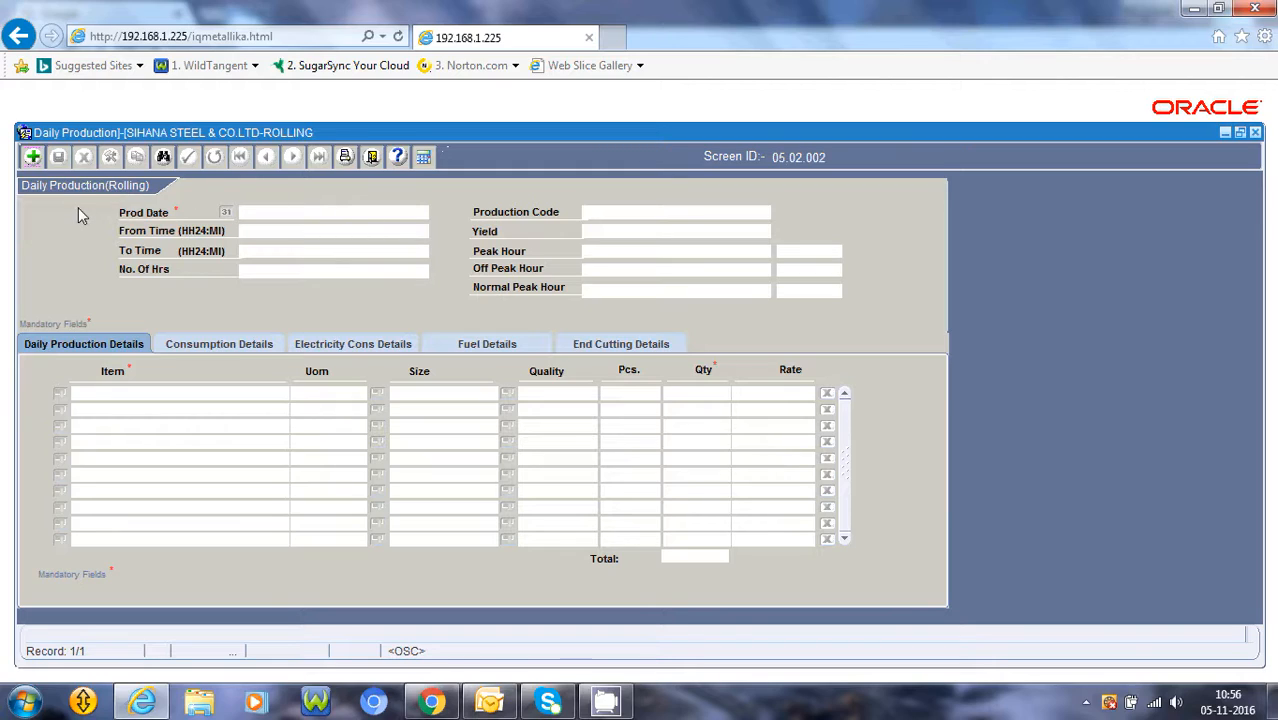
left_click(32, 158)
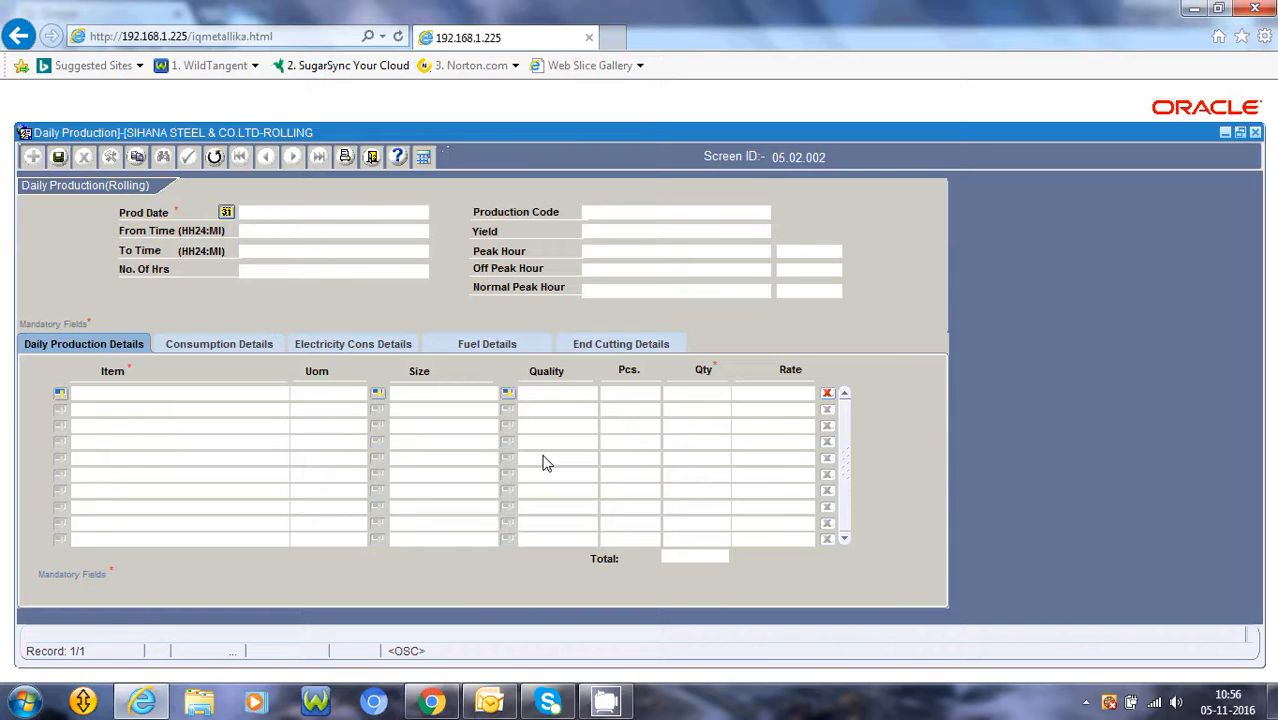
Set the production date to 04/11/2016 using the date picker
key("F9")
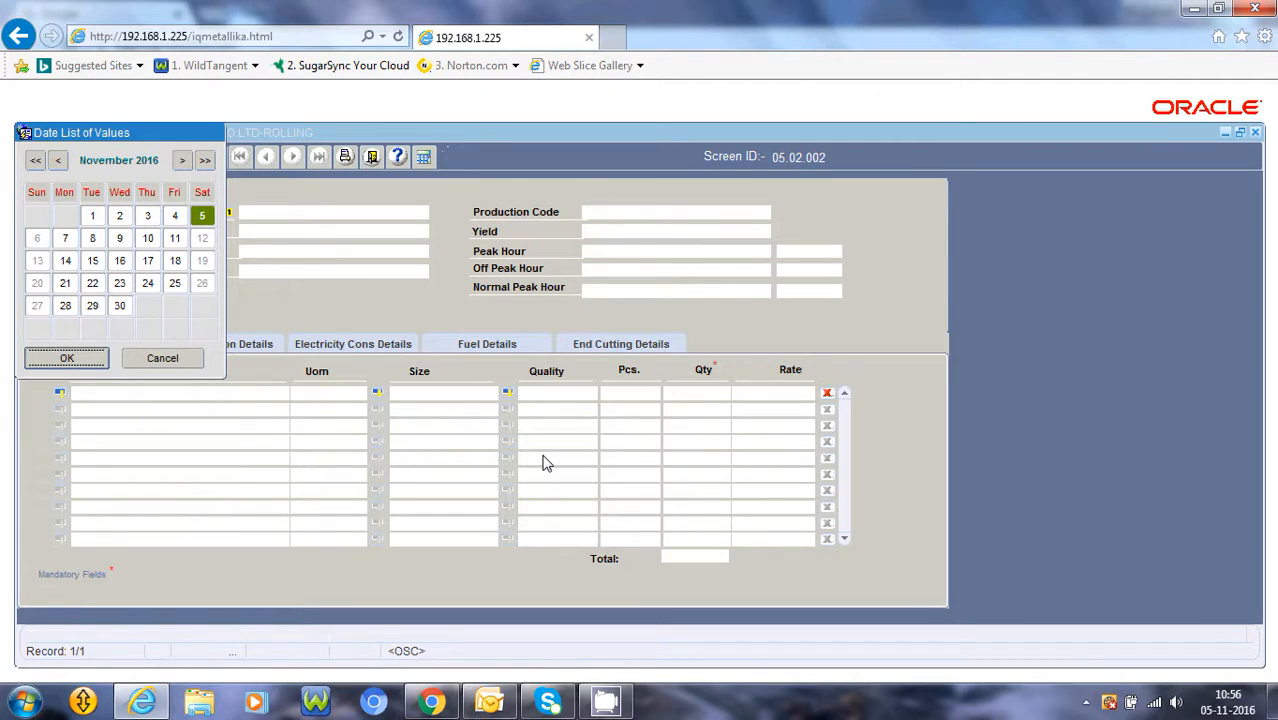
left_click(174, 216)
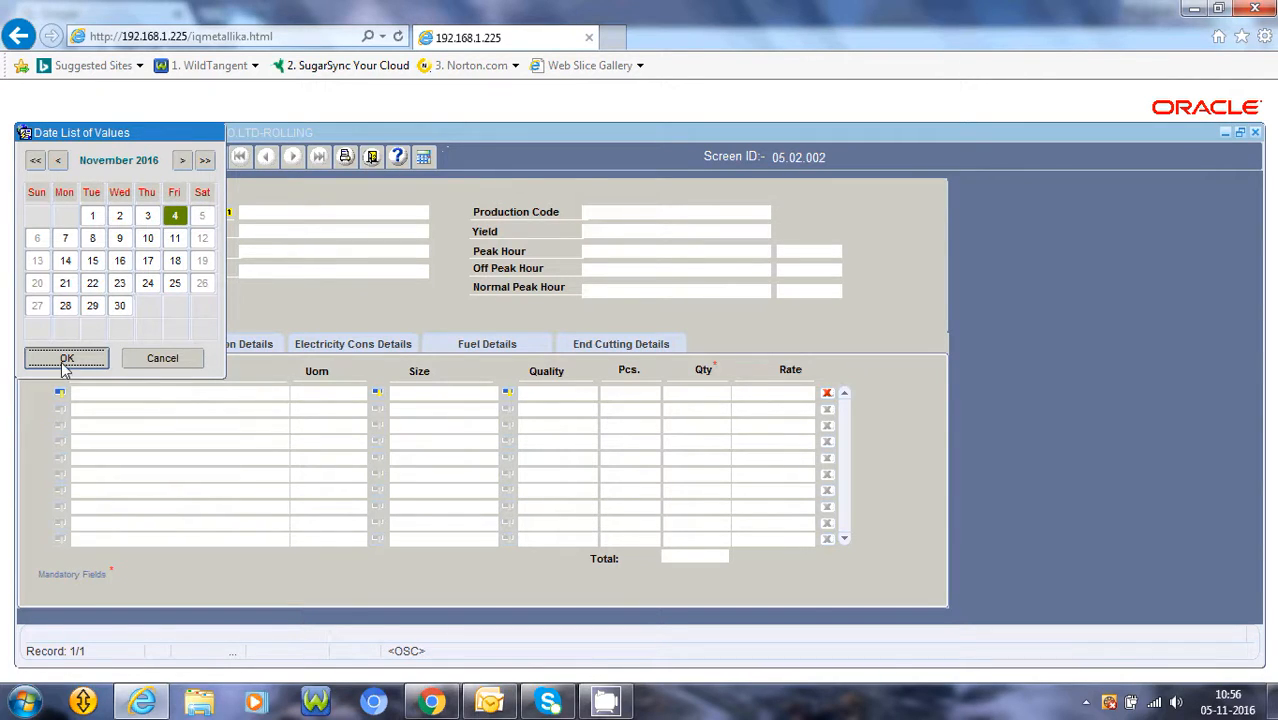
left_click(66, 360)
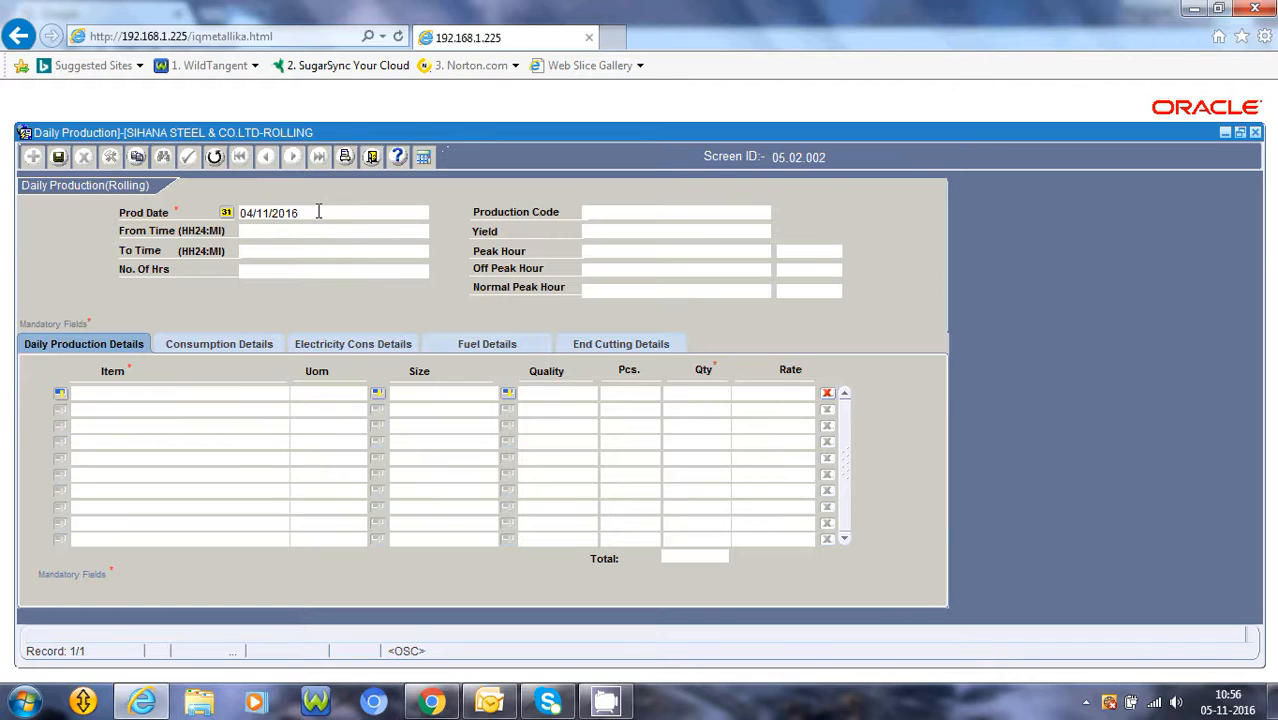
left_click_drag(319, 212, 224, 212)
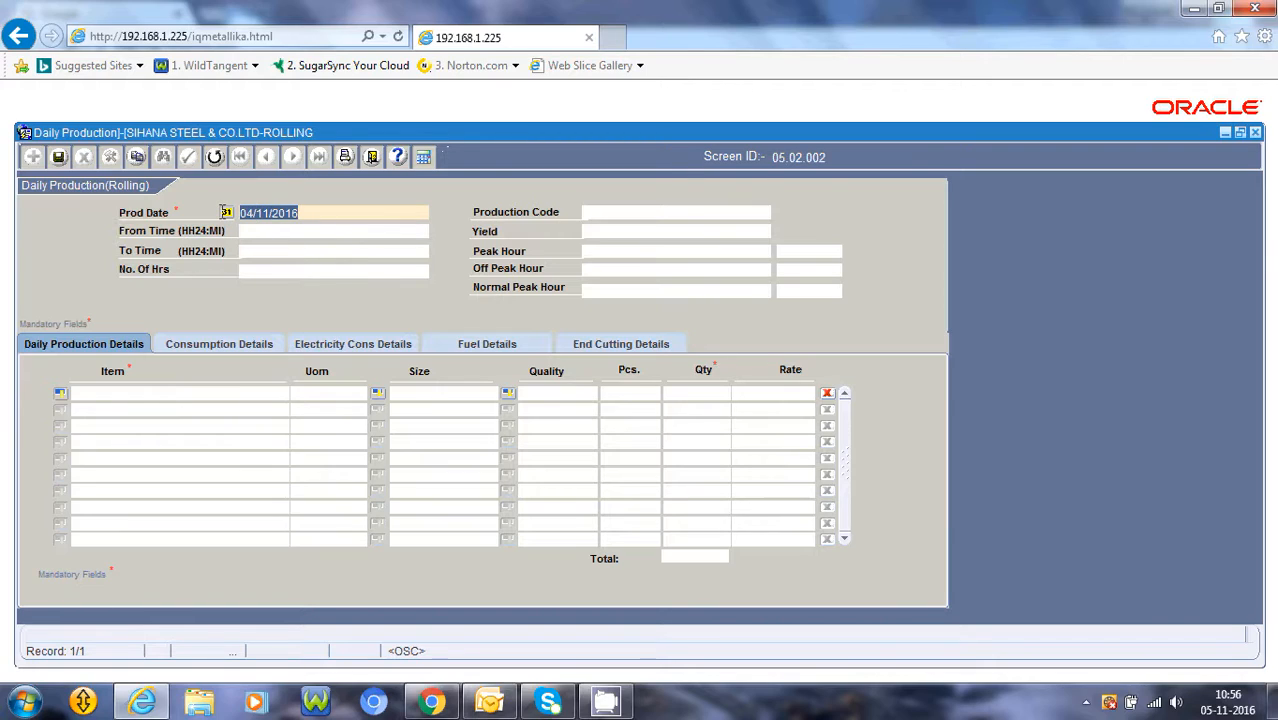
Set the from time to 00:00 and the to time to 18:00
left_click(242, 232)
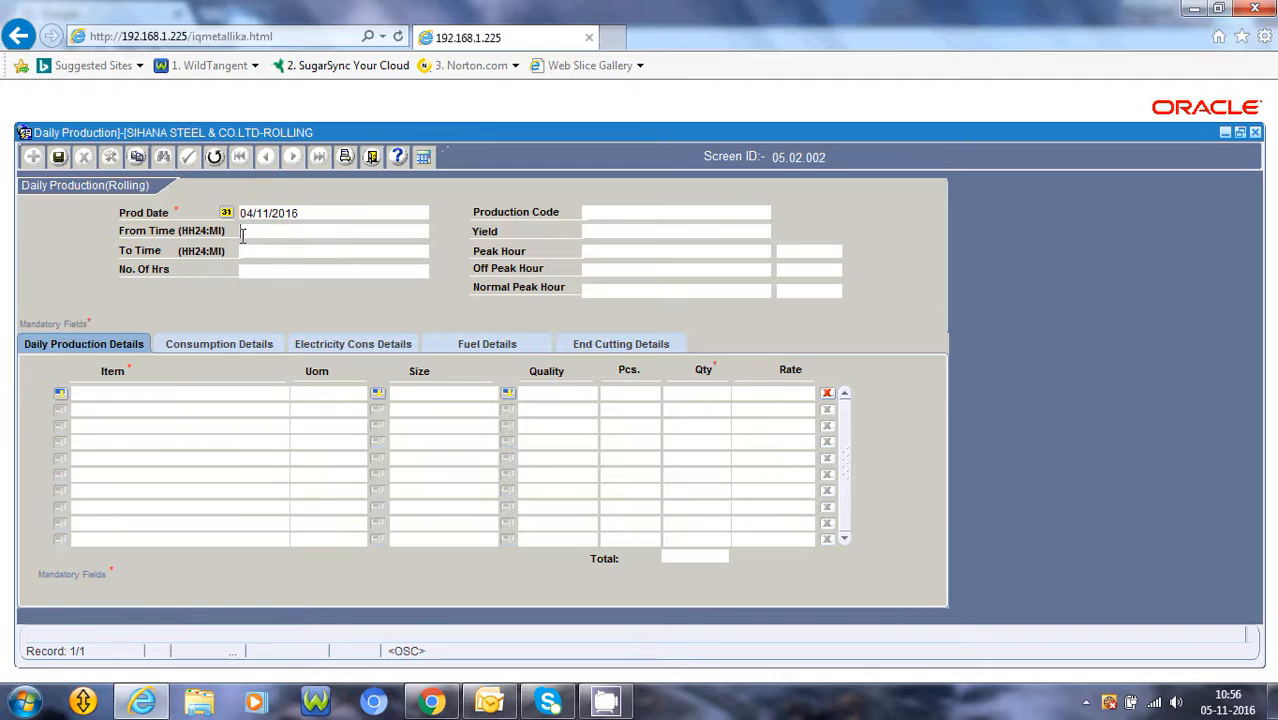
type("00:00")
key("Tab")
type("1")
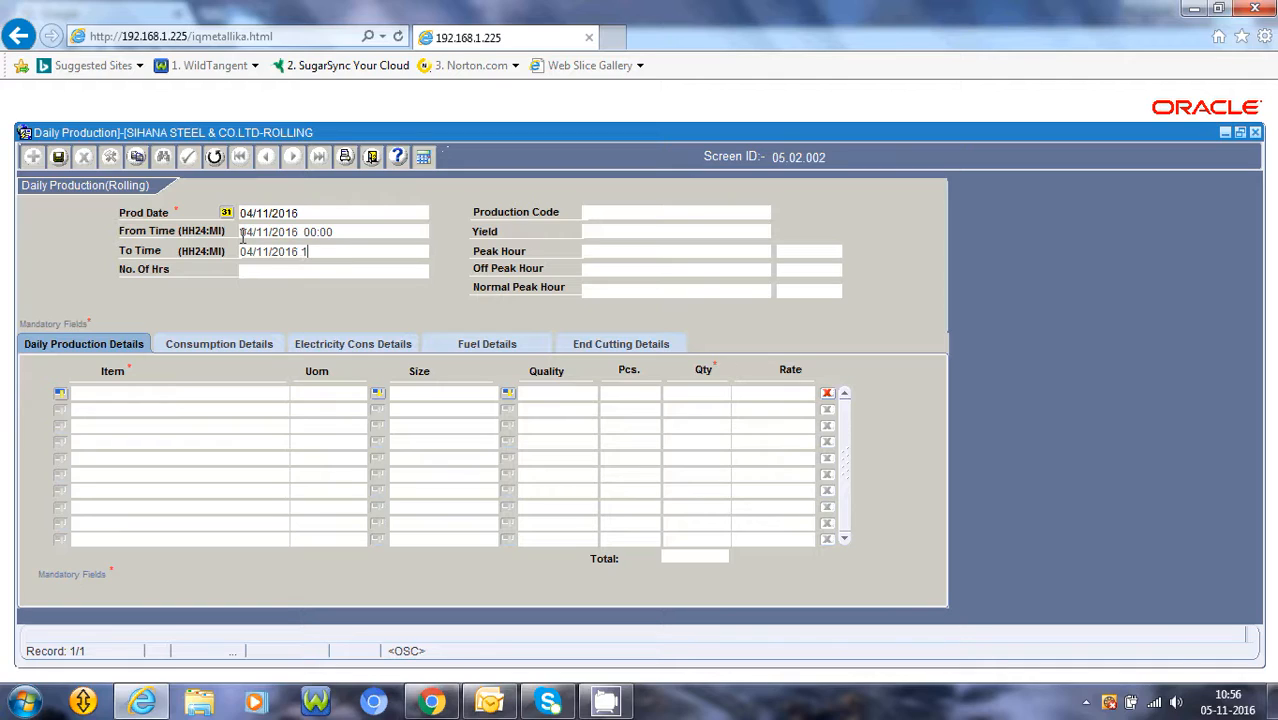
type("8:00")
key("Tab")
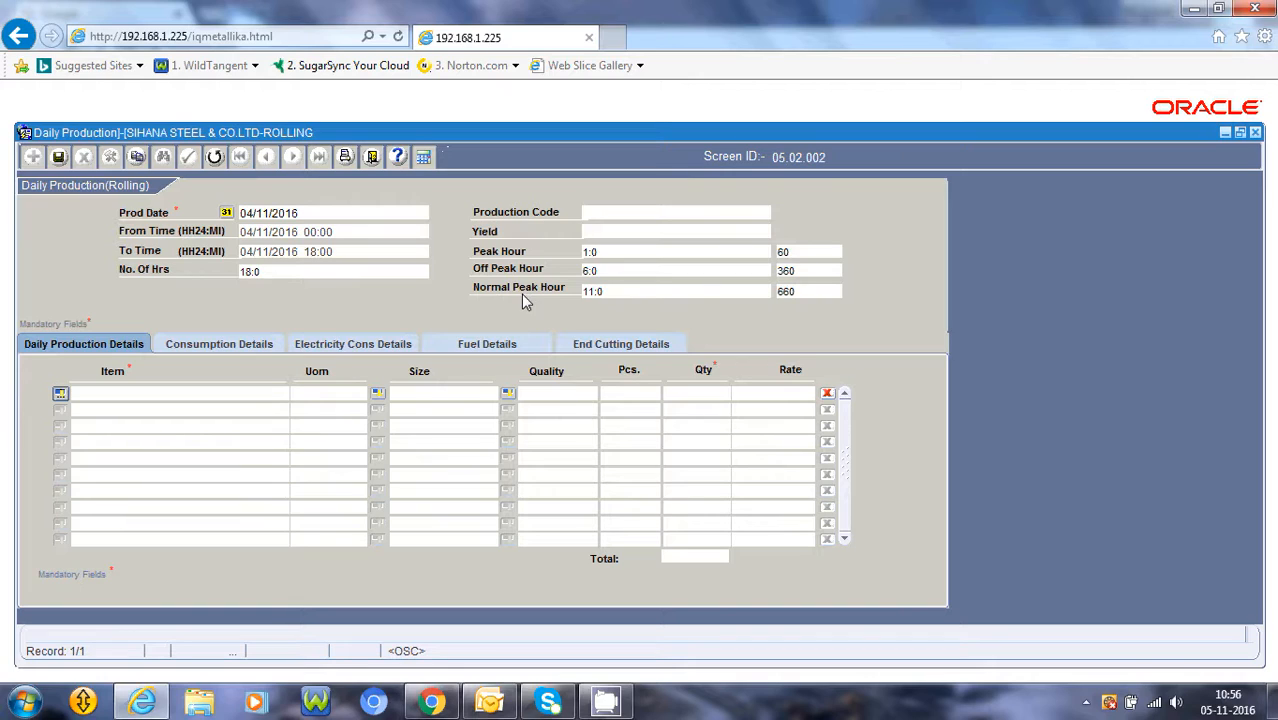
Choose Bars and Rods as the first production item with size 10MM
key("F9")
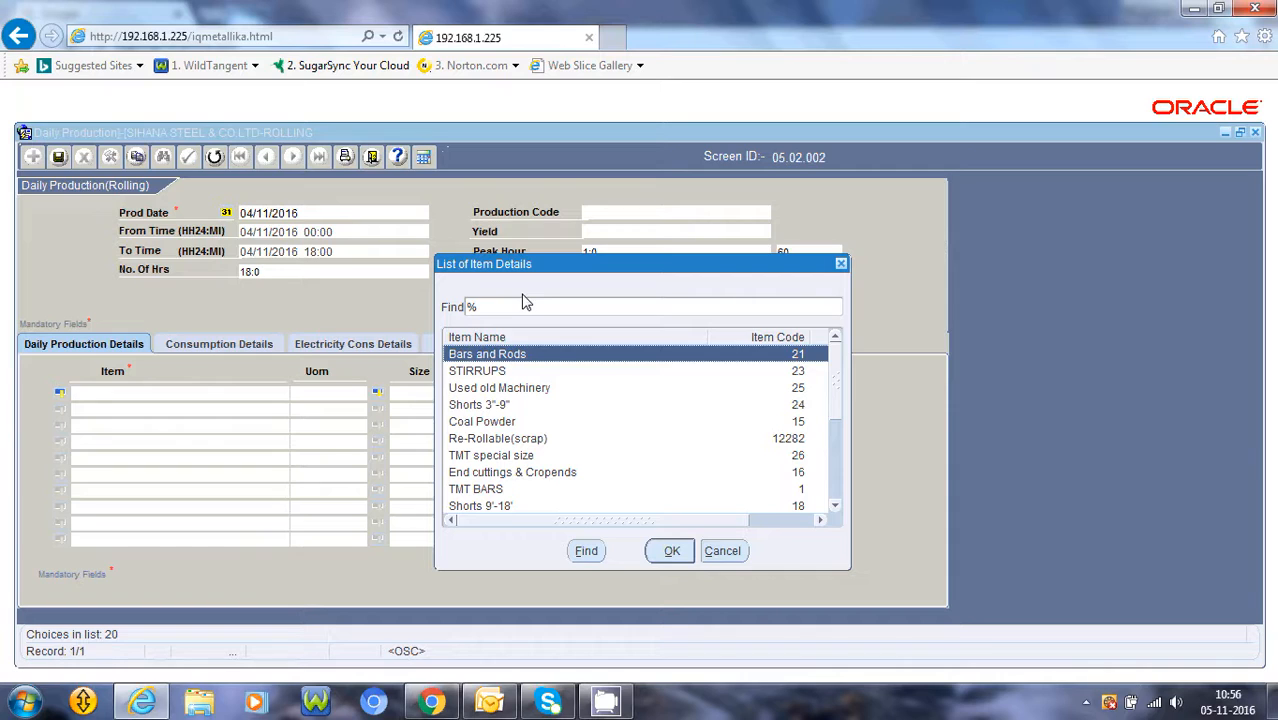
key("Return")
key("F9")
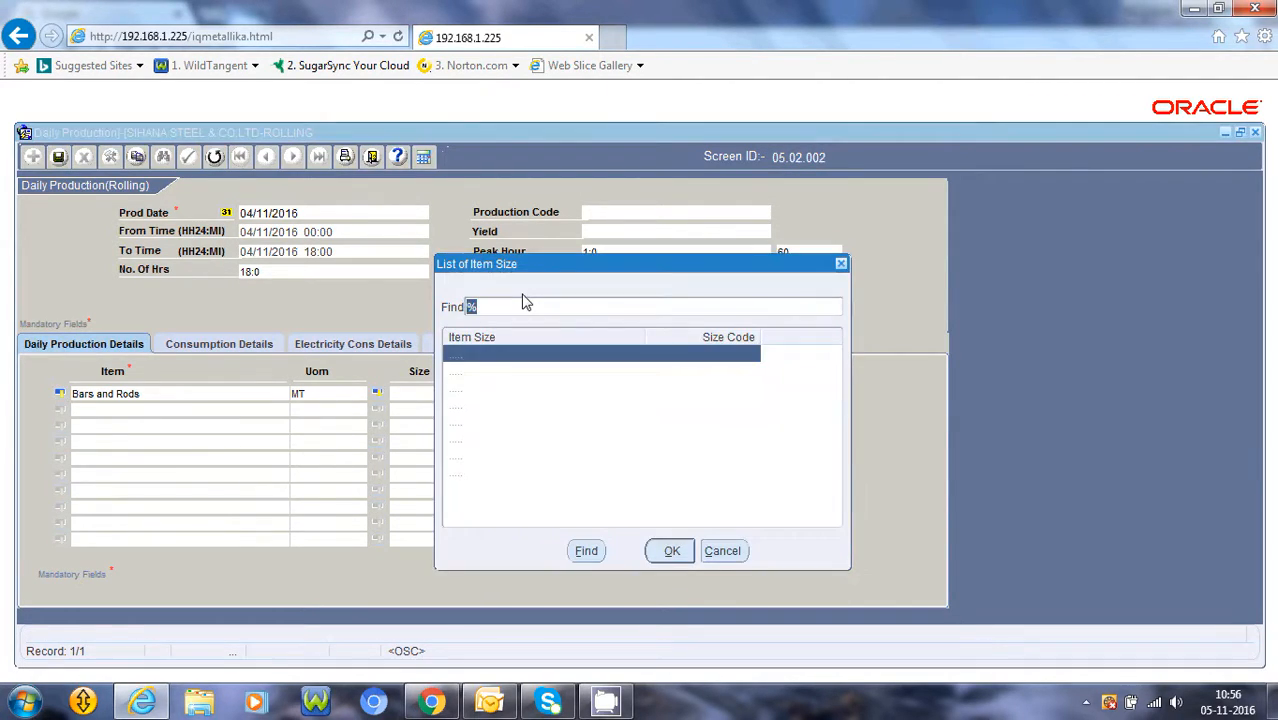
key("Return")
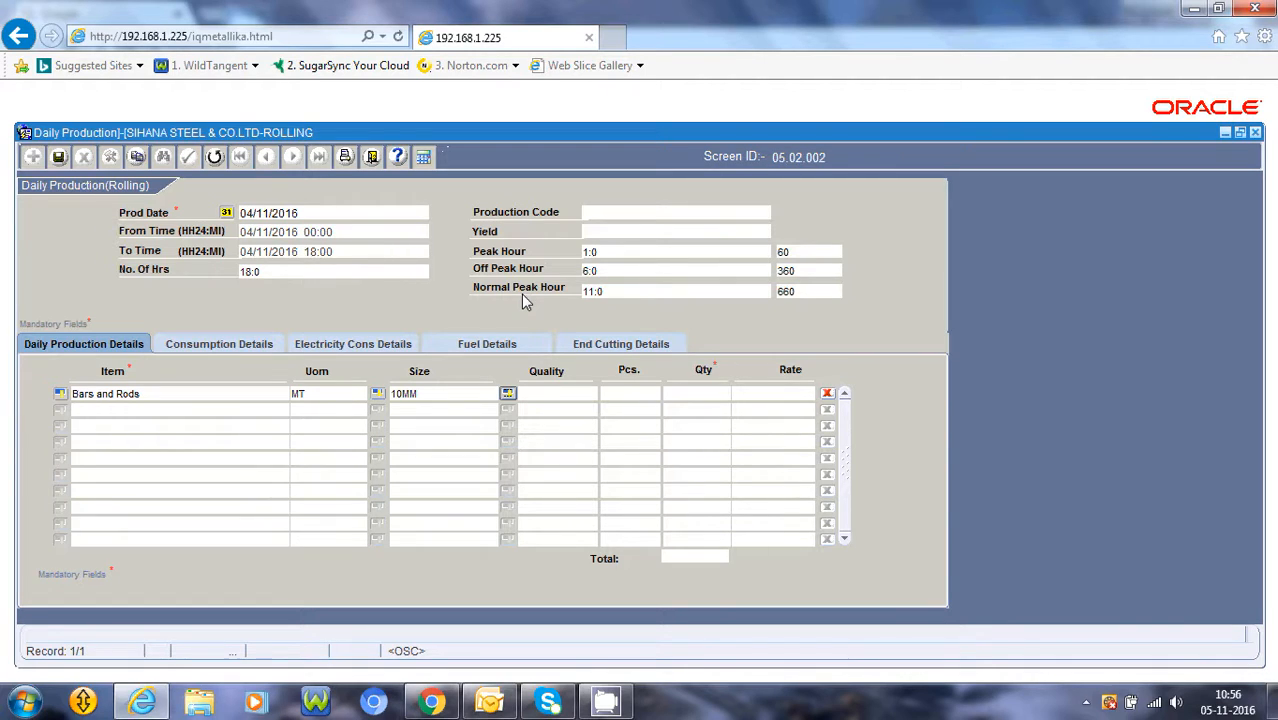
Set the first line's quality to ST and its quantity to 171.350
key("F9")
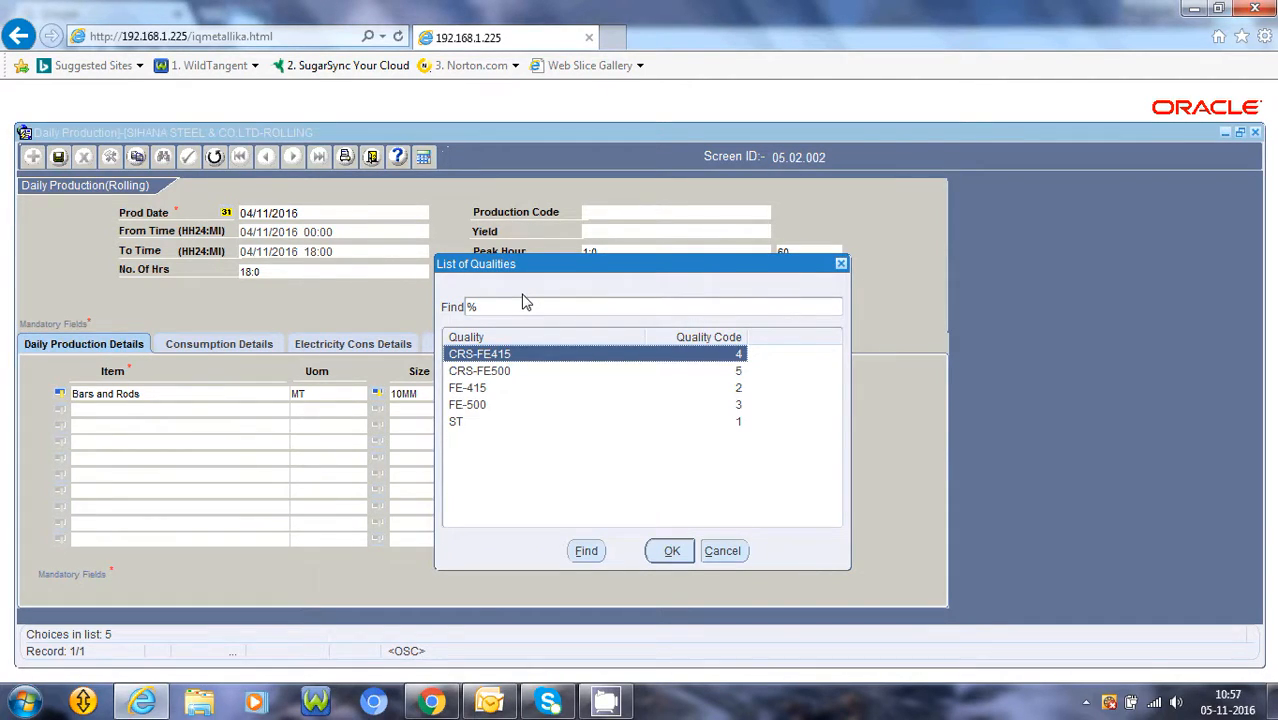
key("Down")
key("Down")
key("Down")
key("Down")
key("Return")
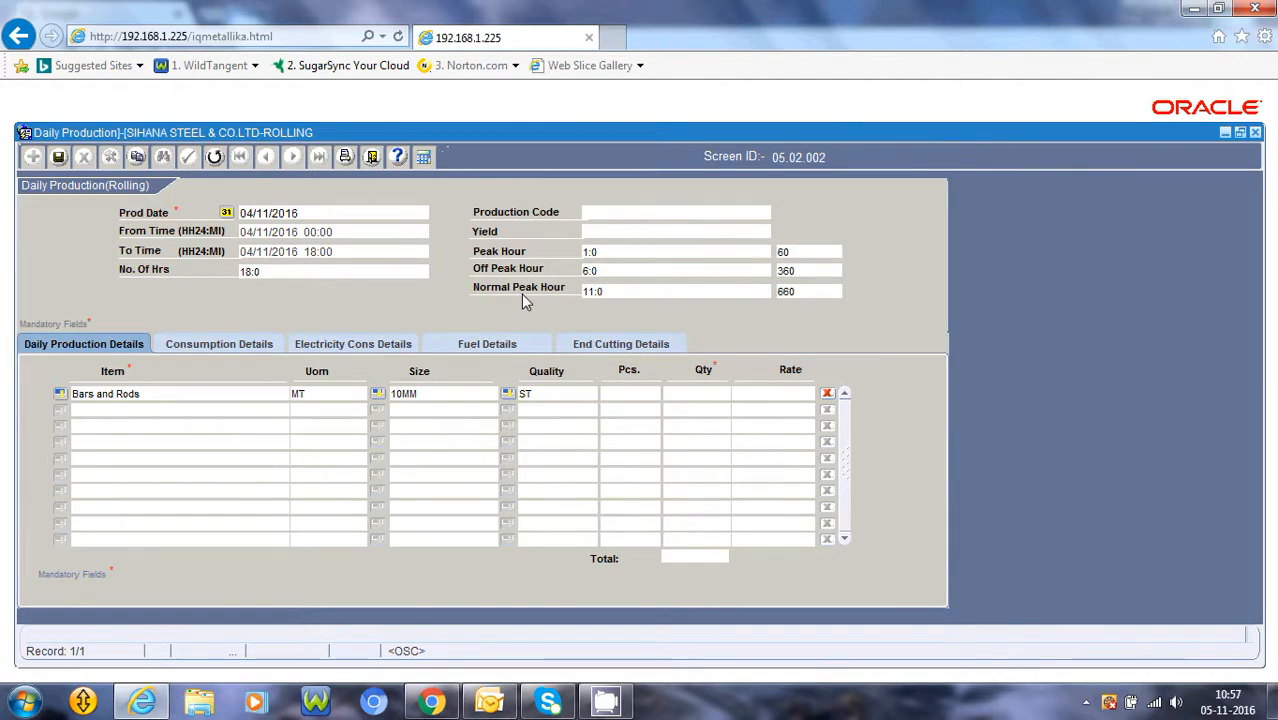
key("Tab")
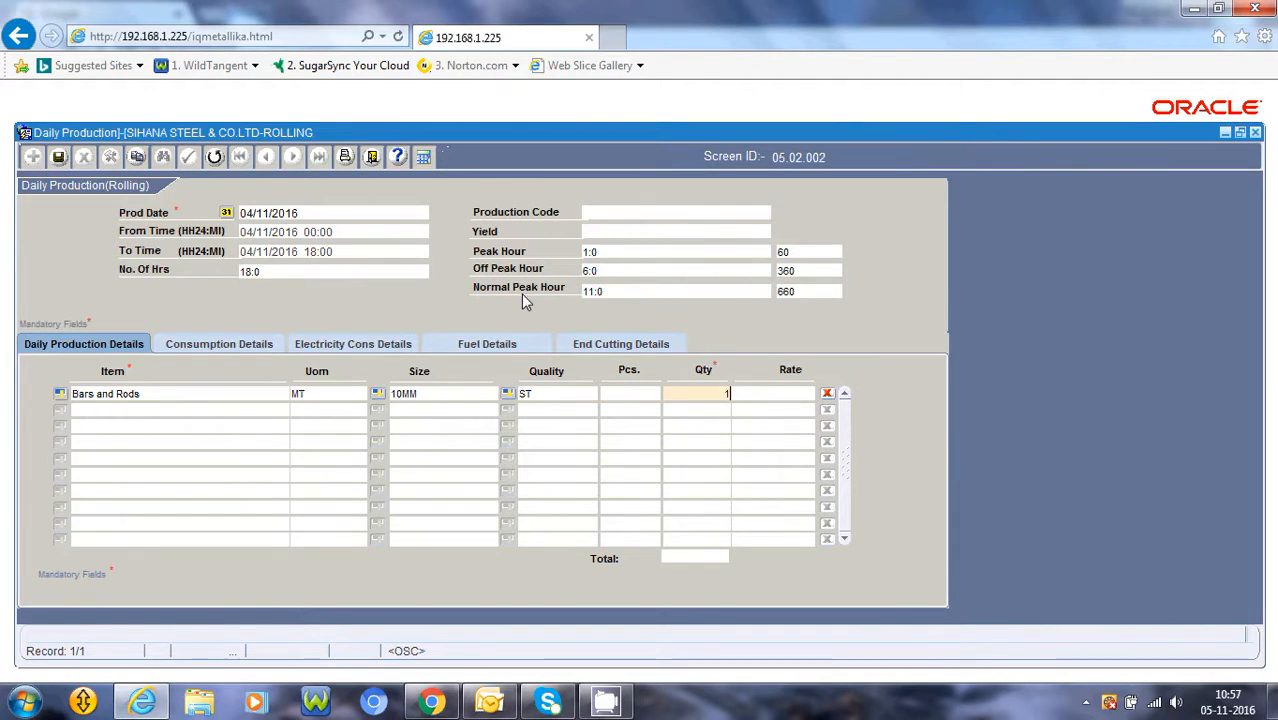
type("171.350")
key("Tab")
key("Tab")
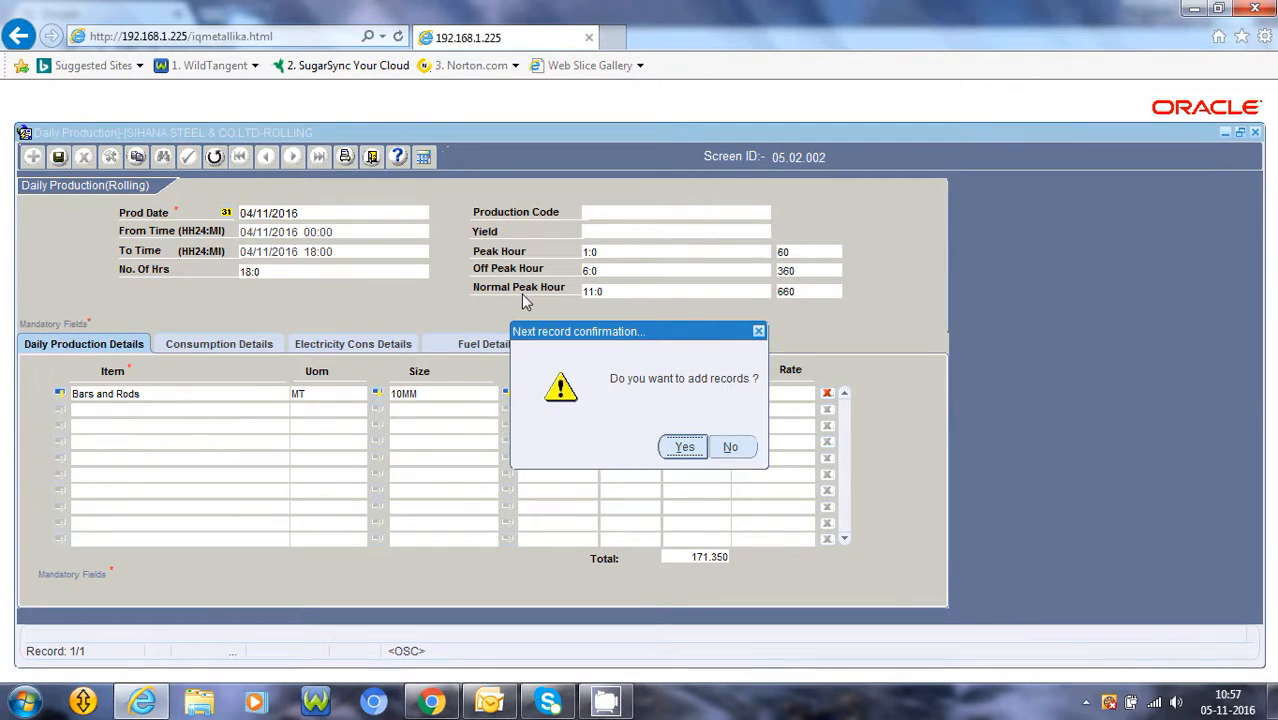
Add a second line for Re-Rollable(scrap) with size ST and quality ST
key("Return")
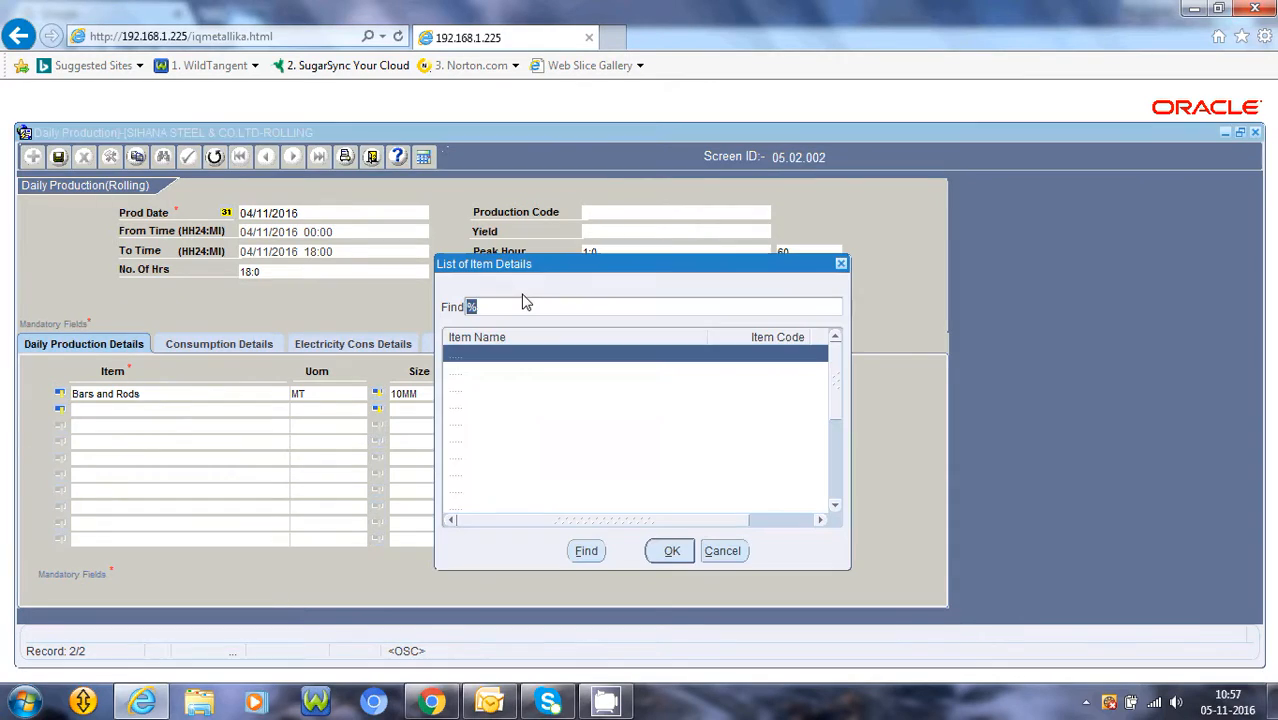
key("Down")
key("Down")
key("Down")
key("Down")
key("Down")
key("Down")
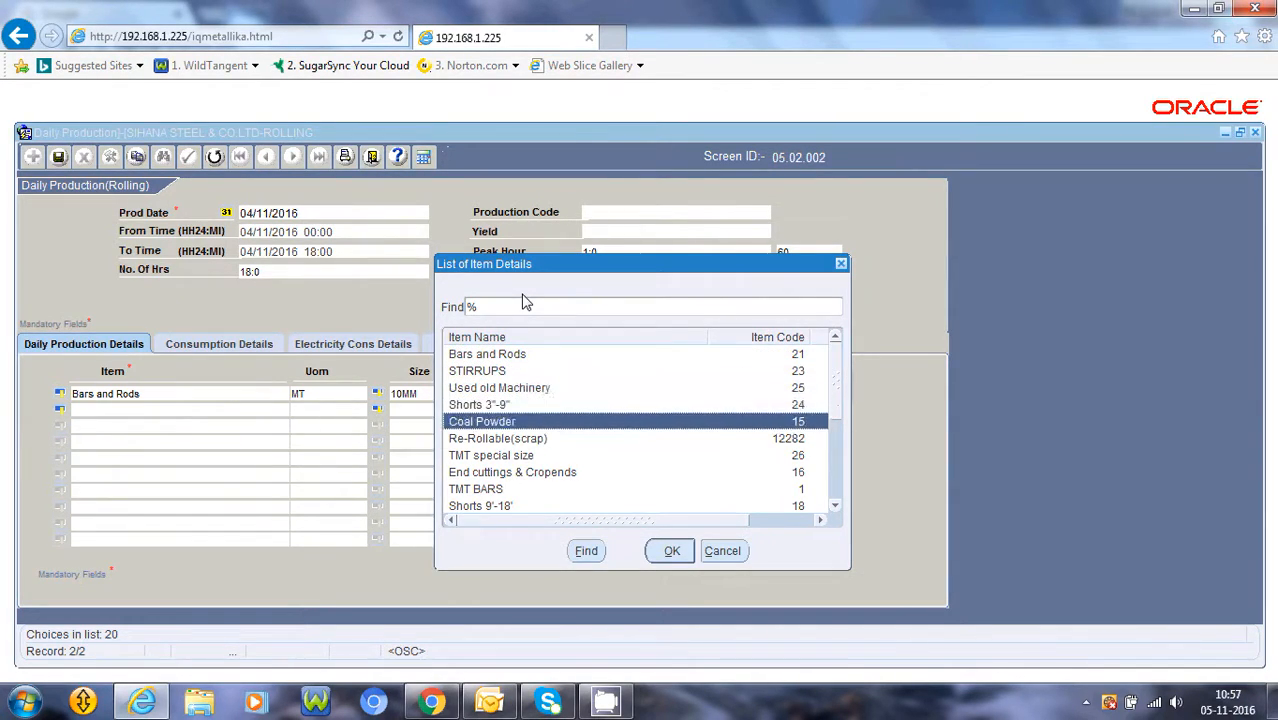
key("Up")
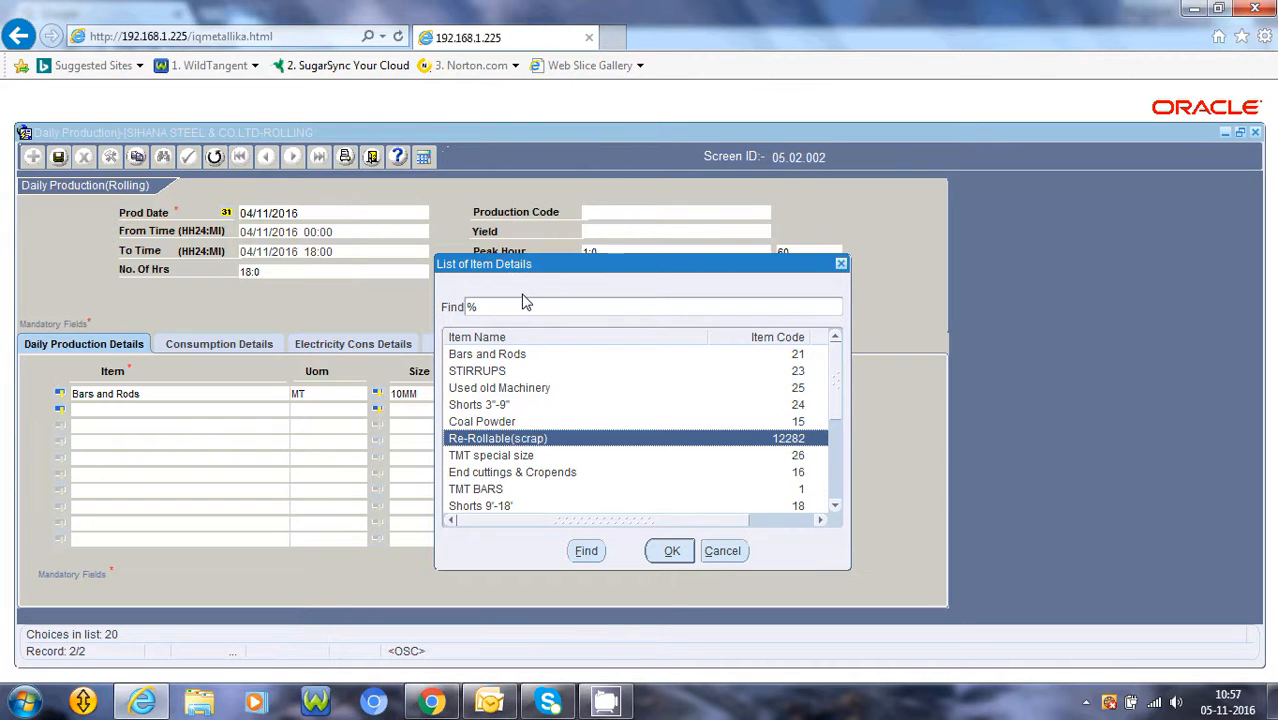
key("Return")
key("Return")
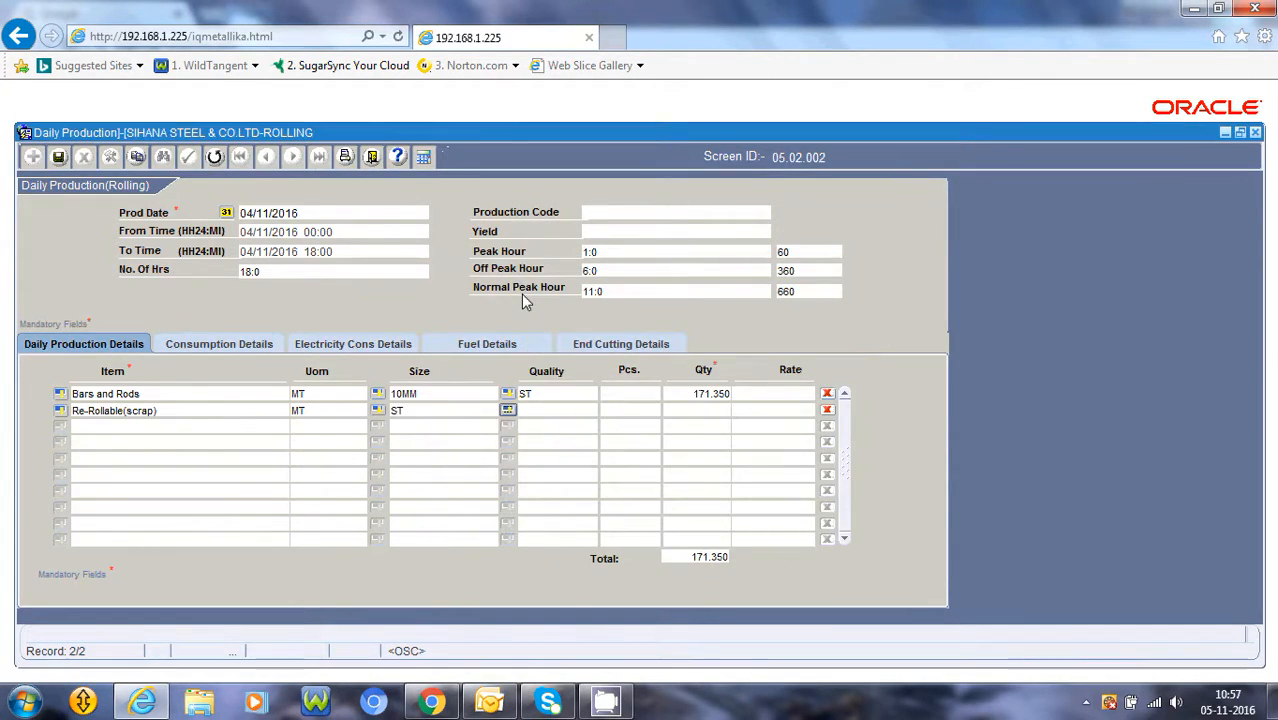
key("Return")
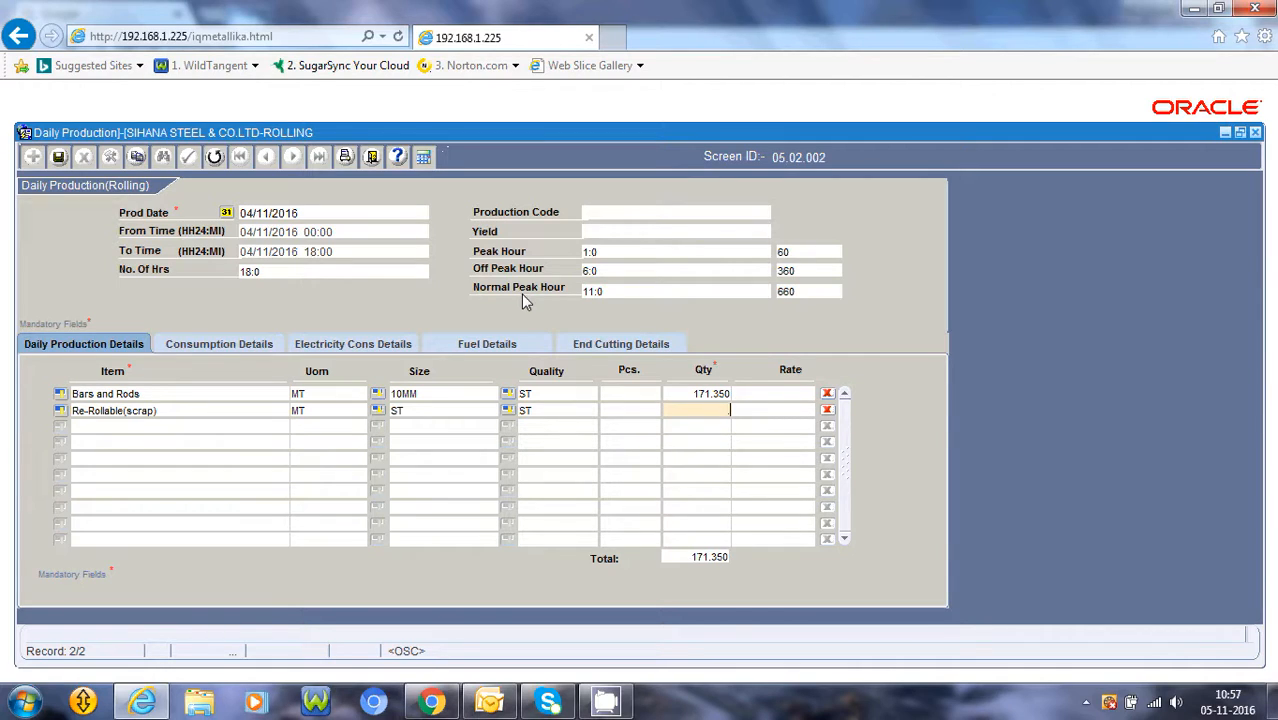
Enter .960 as the scrap line's quantity and confirm adding another record
type(".960")
key("Return")
key("Return")
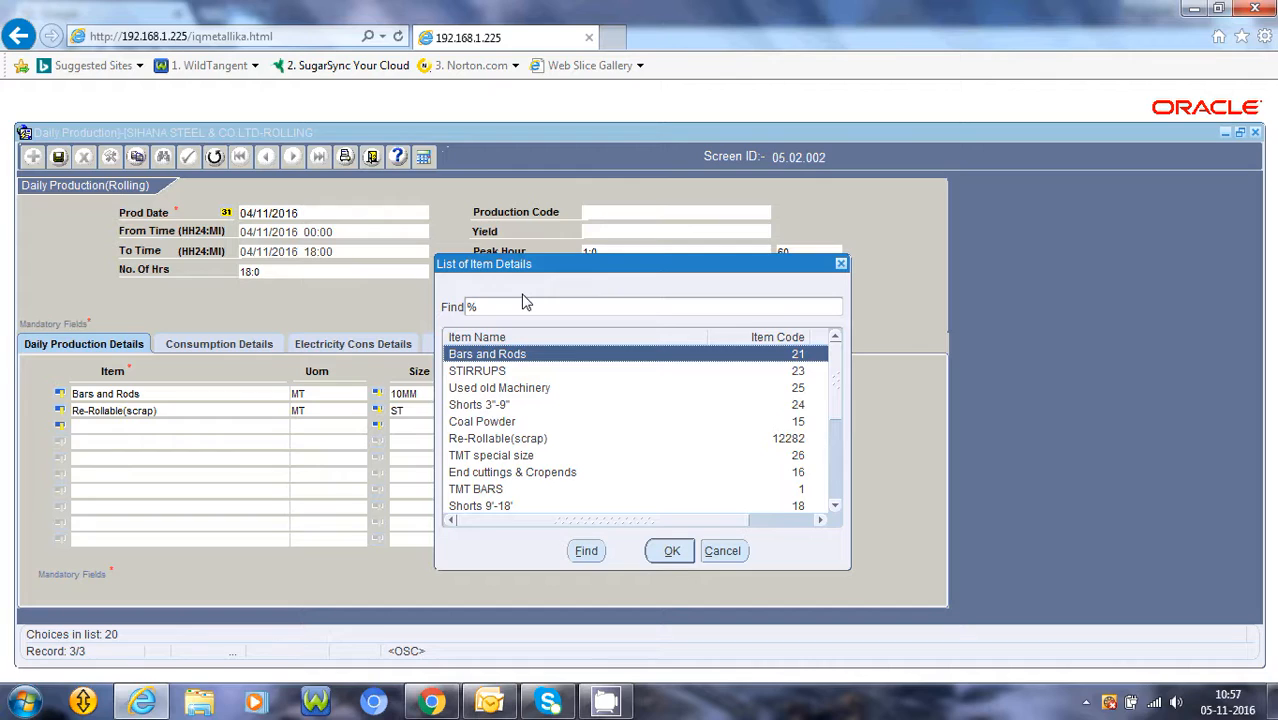
Add a third line for End cuttings & Cropends with size ST and quality ST
type("end cuttings & Cropends")
key("Return")
key("Return")
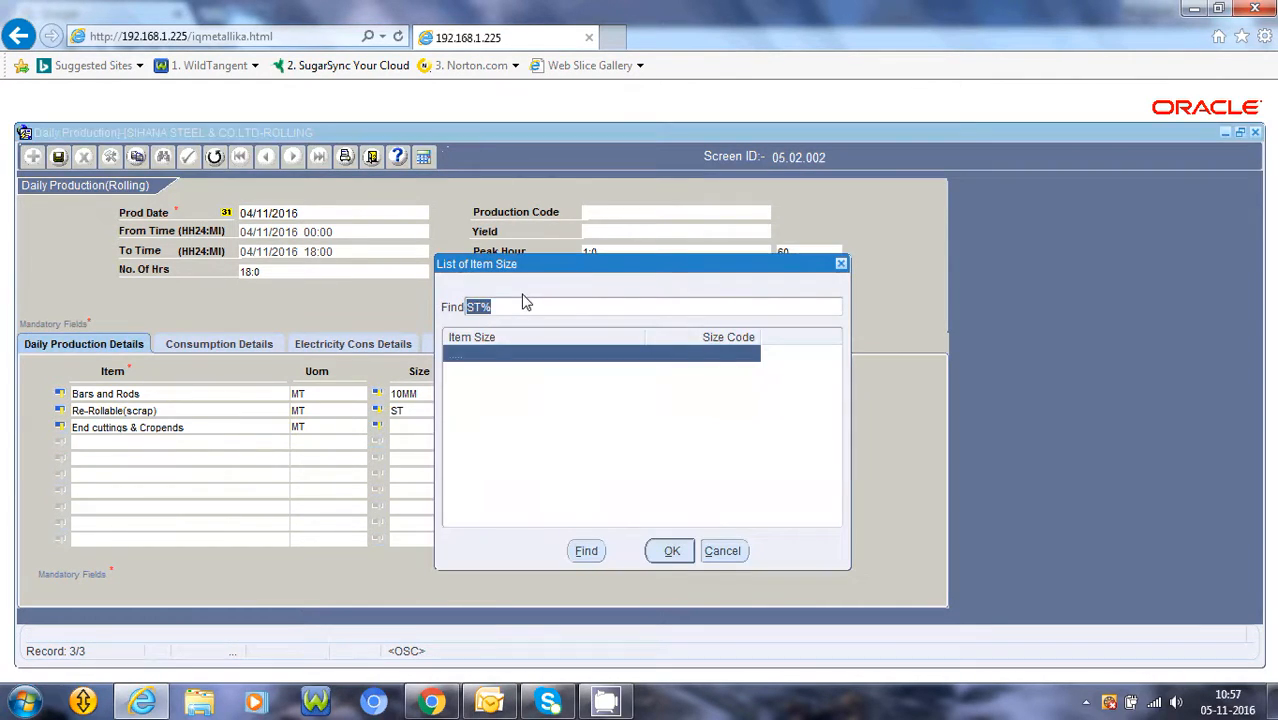
key("Return")
key("Return")
key("Return")
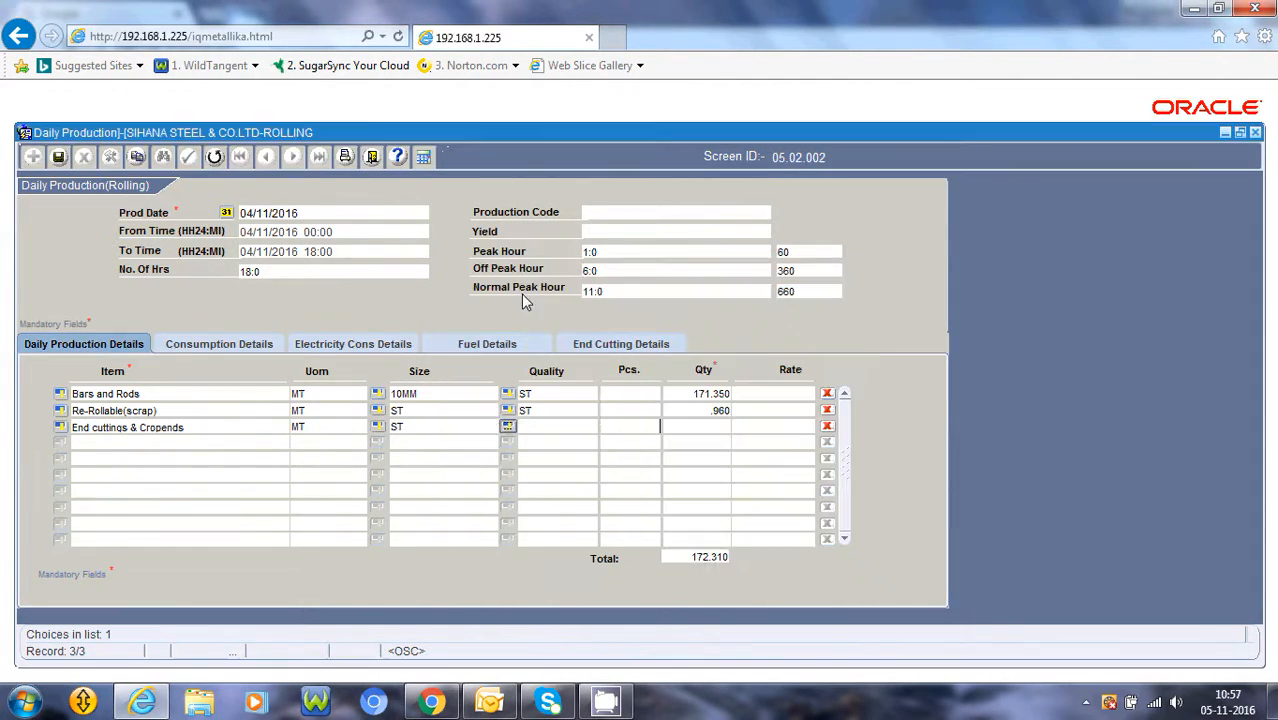
Enter 3.590 as the end cuttings quantity and confirm adding another record
key("Return")
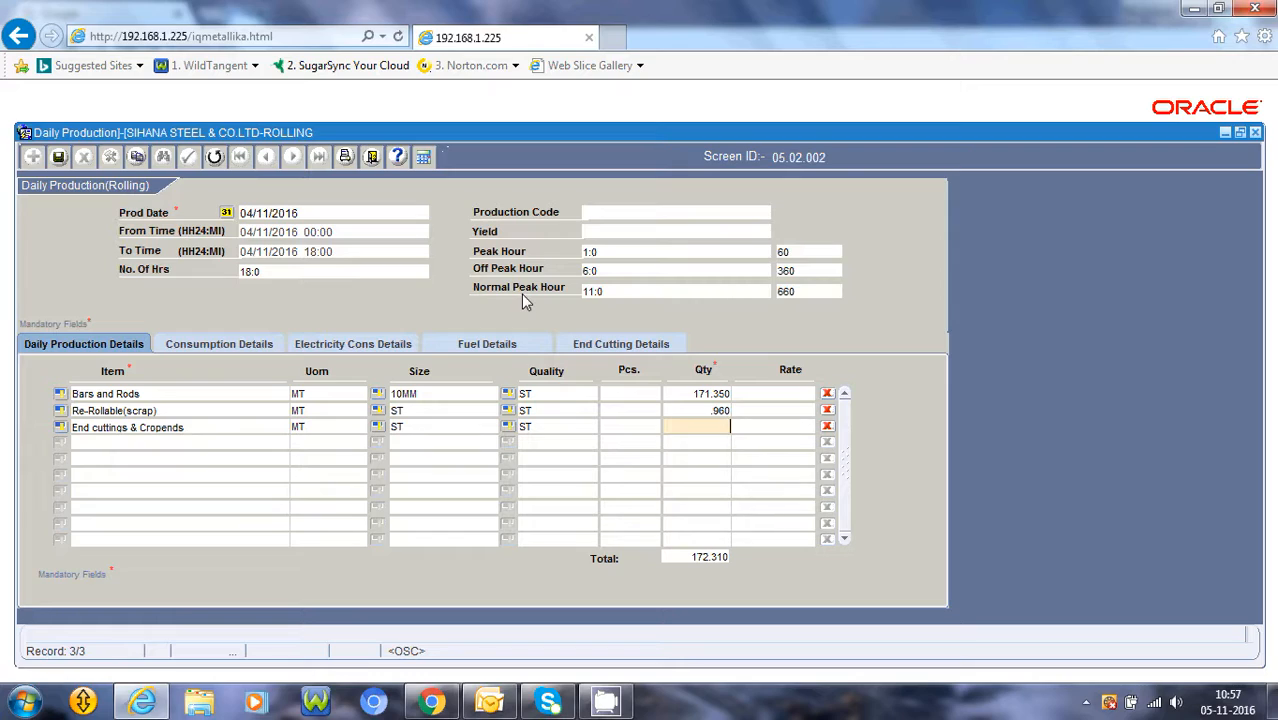
type("3.590")
key("Return")
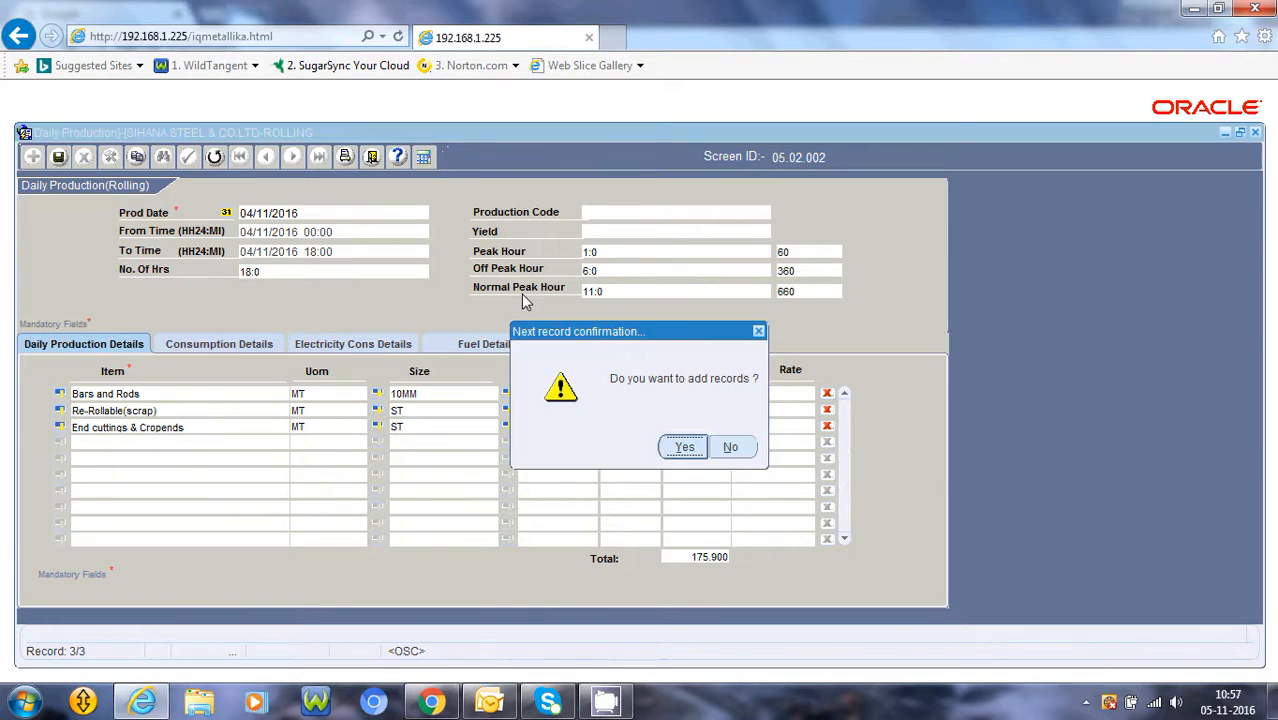
key("Return")
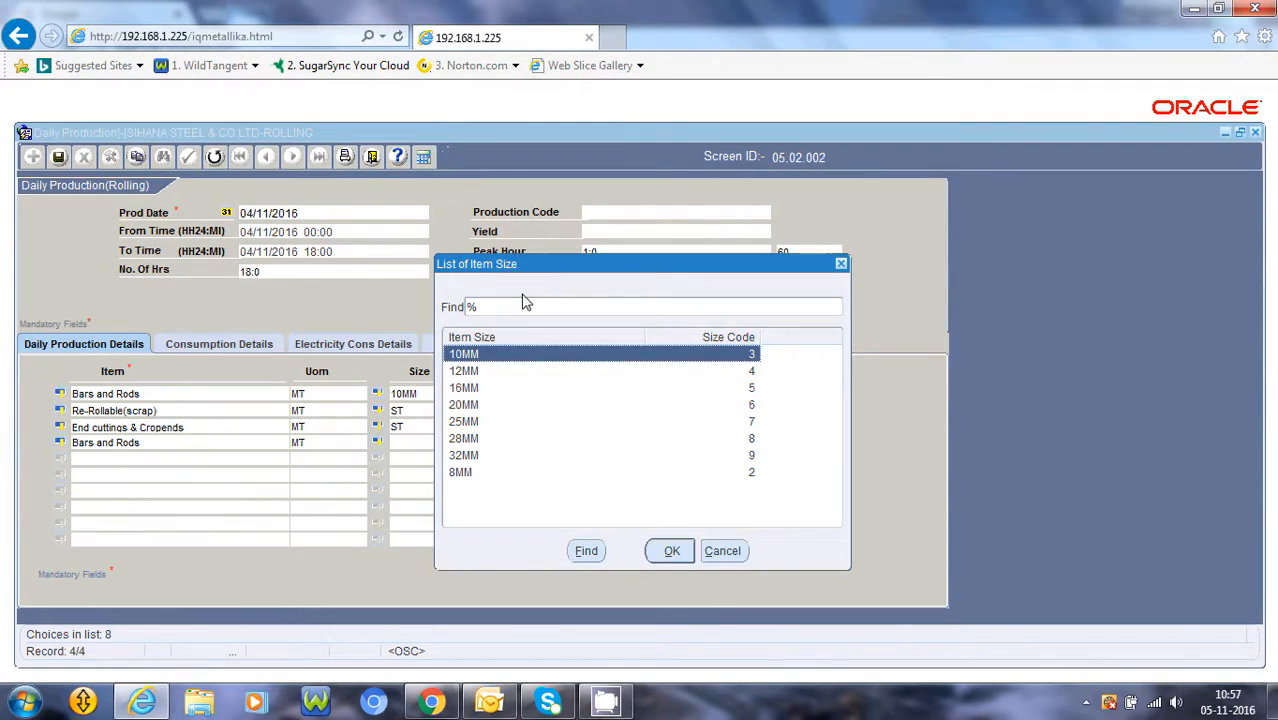
Replace the fourth line's item with MILL SCALE, with size ST and quality ST
left_click(733, 551)
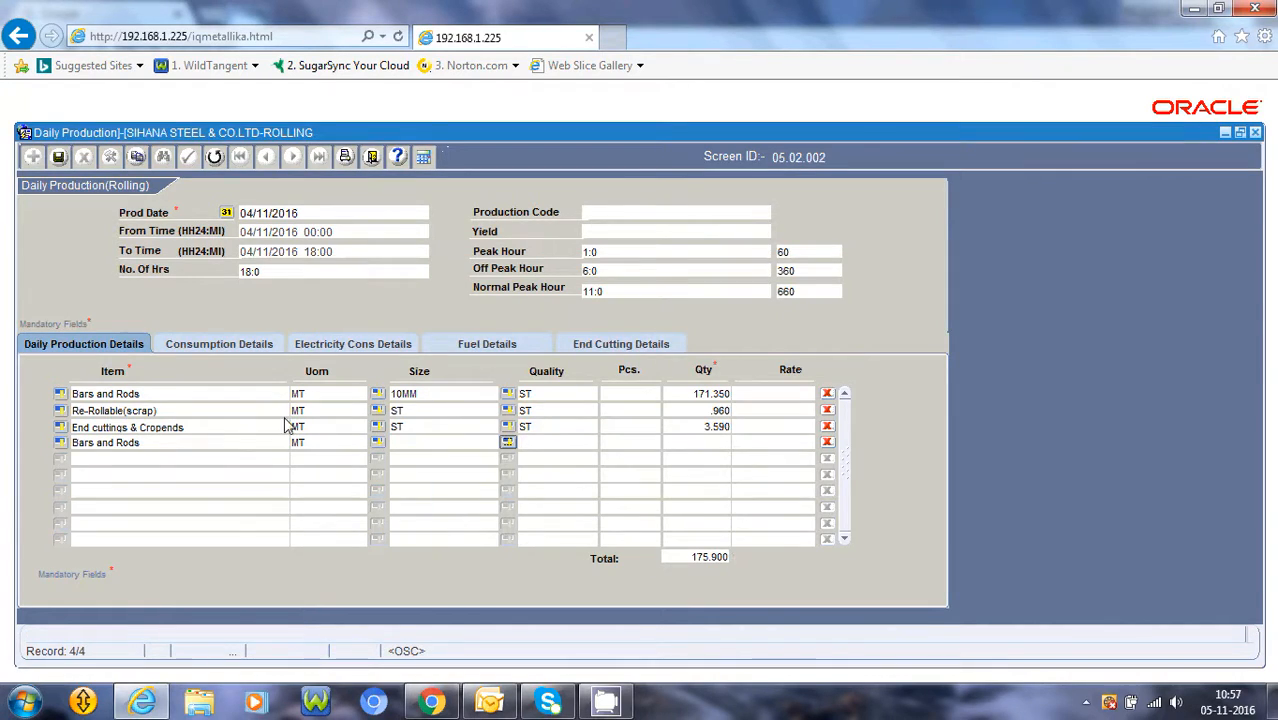
left_click(61, 443)
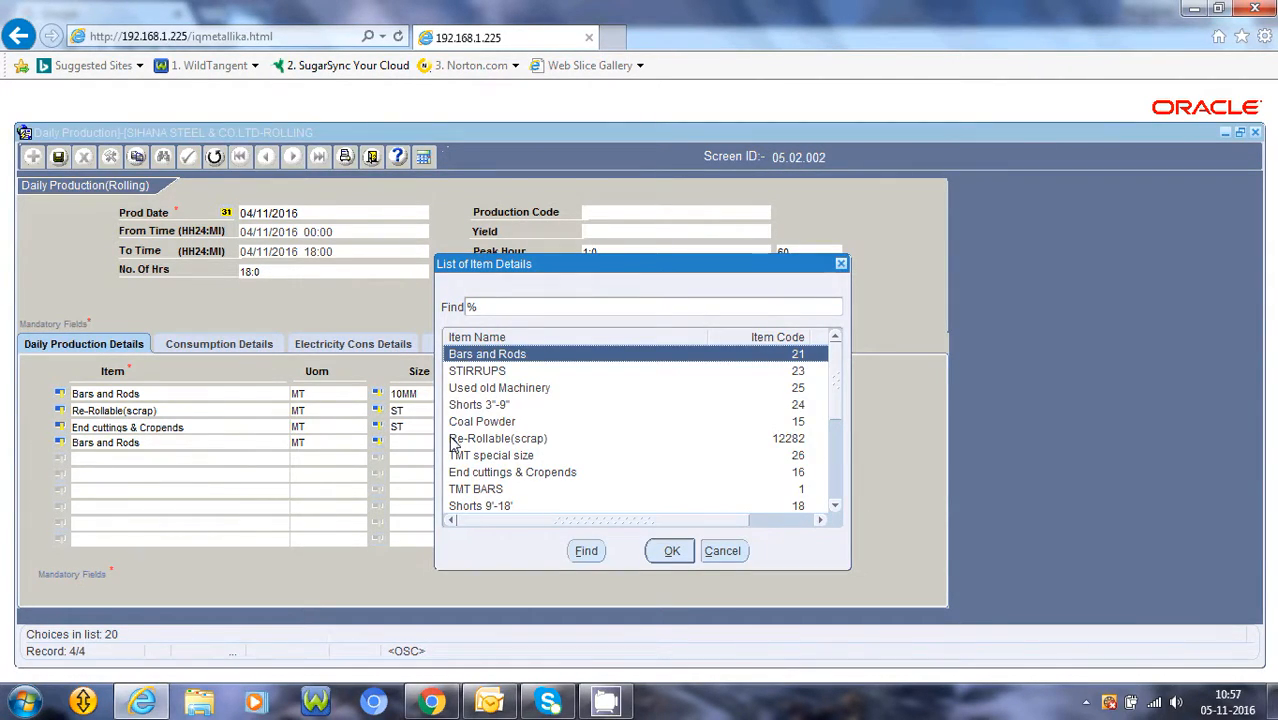
type("miLL SCALE")
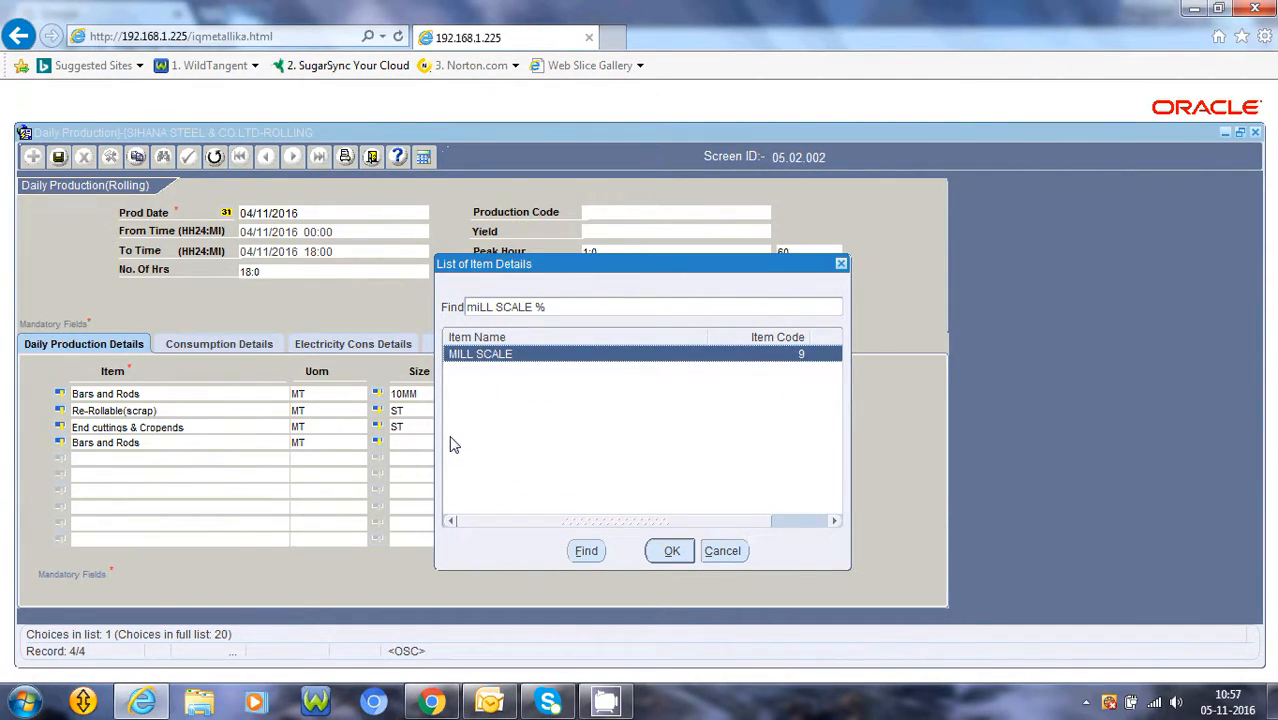
key("Return")
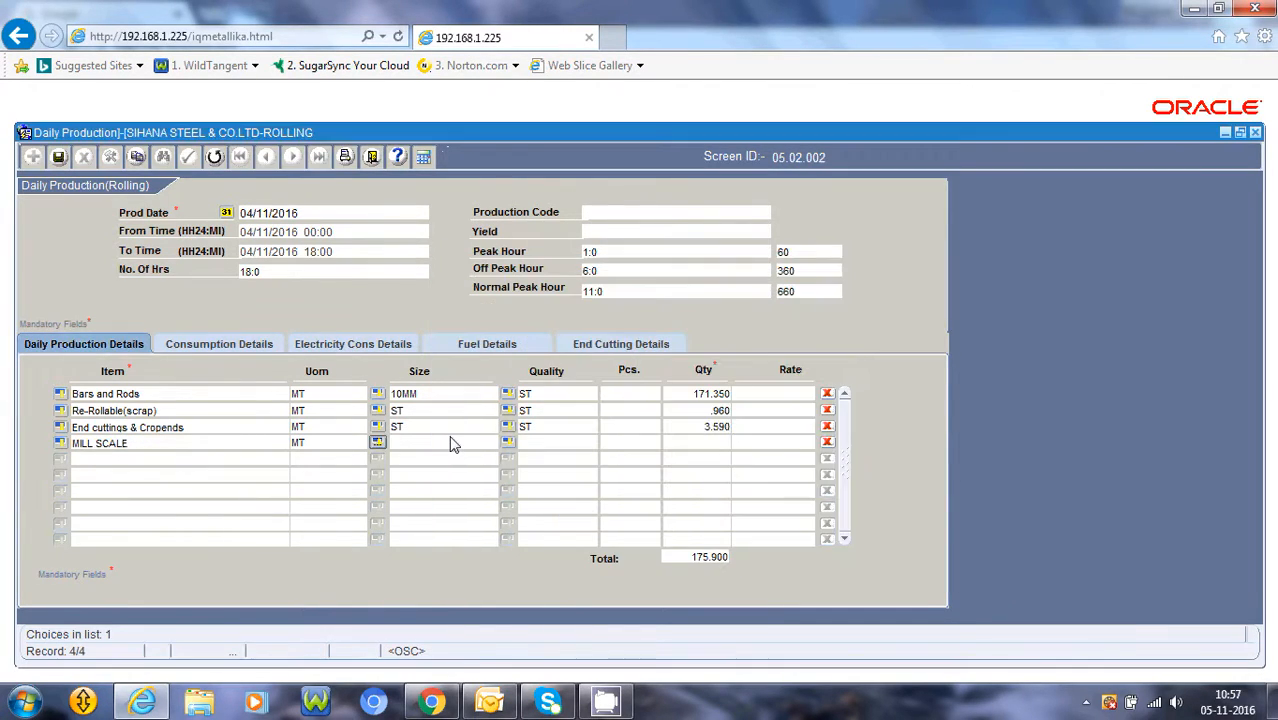
key("Return")
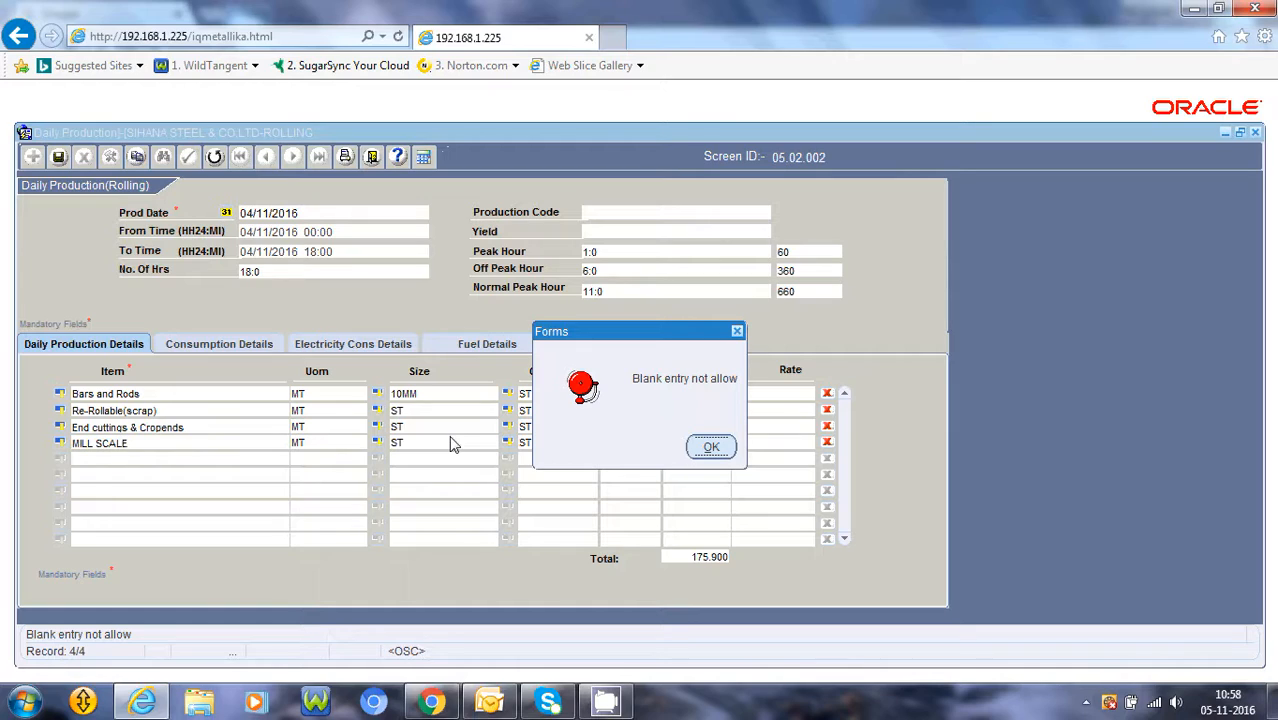
left_click(710, 447)
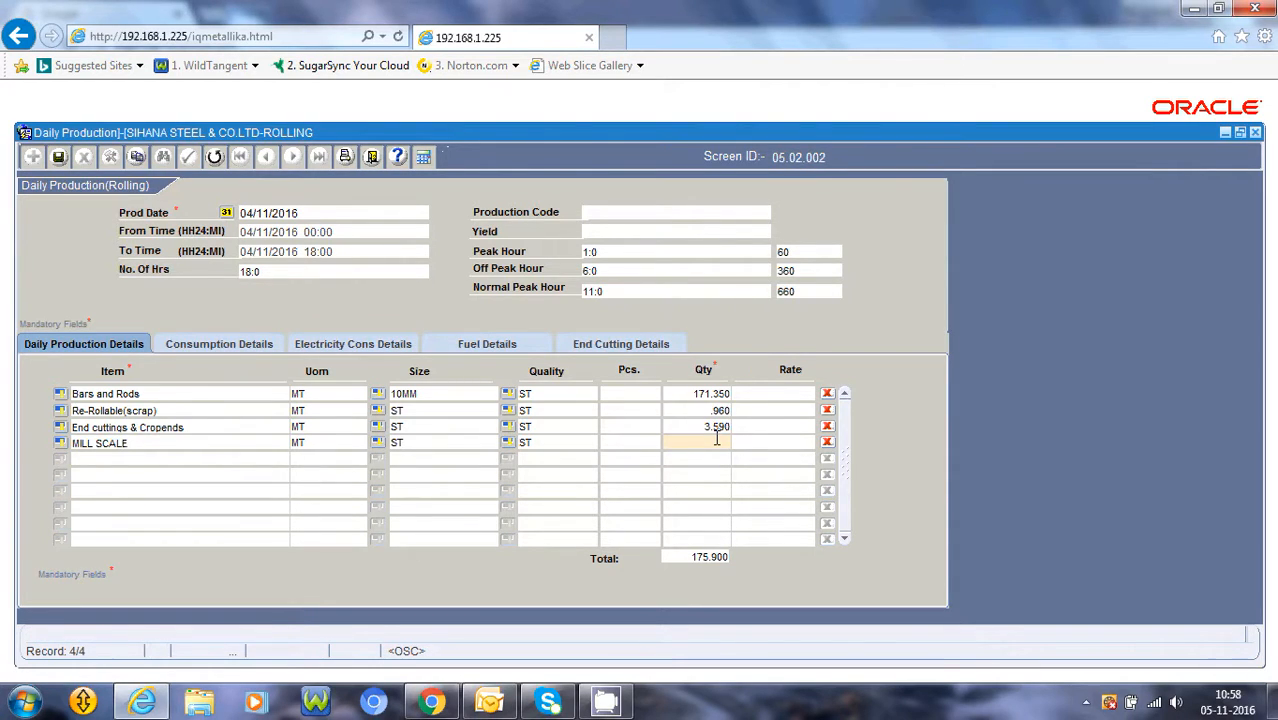
Enter 3.160 as the mill scale quantity and decline adding another record
type("3.160")
key("Tab")
key("Tab")
key("Tab")
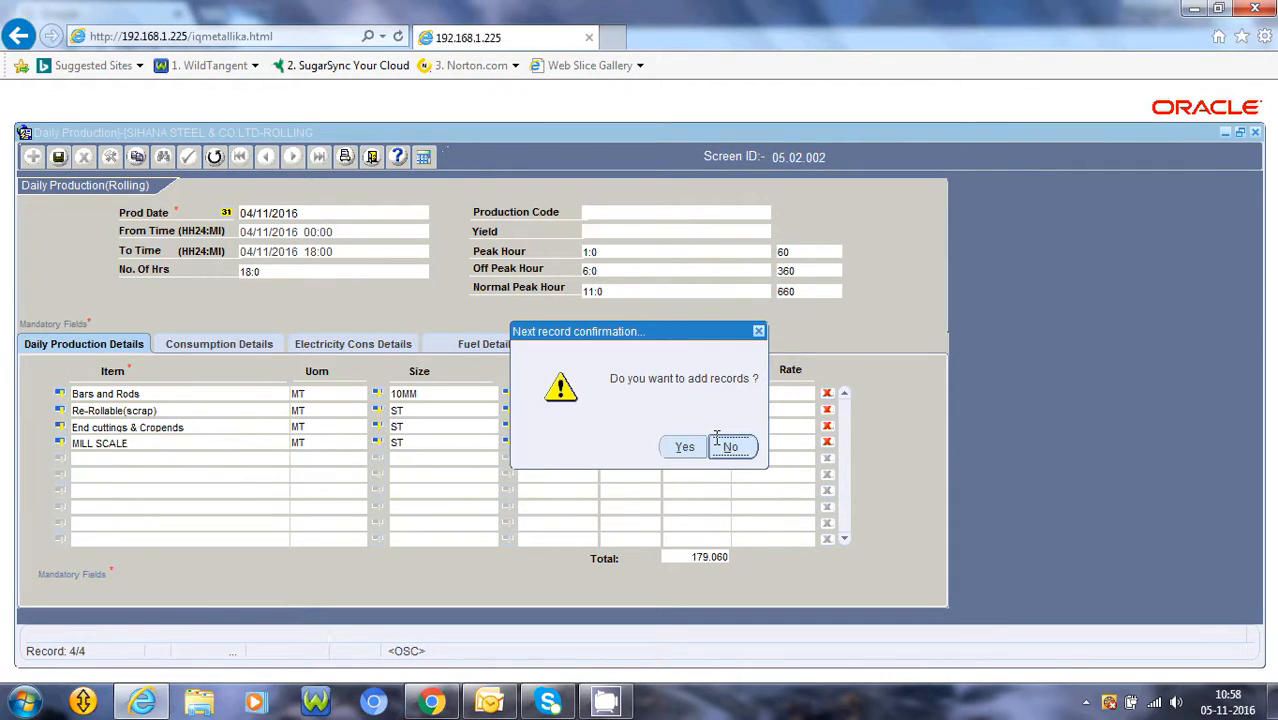
left_click(716, 438)
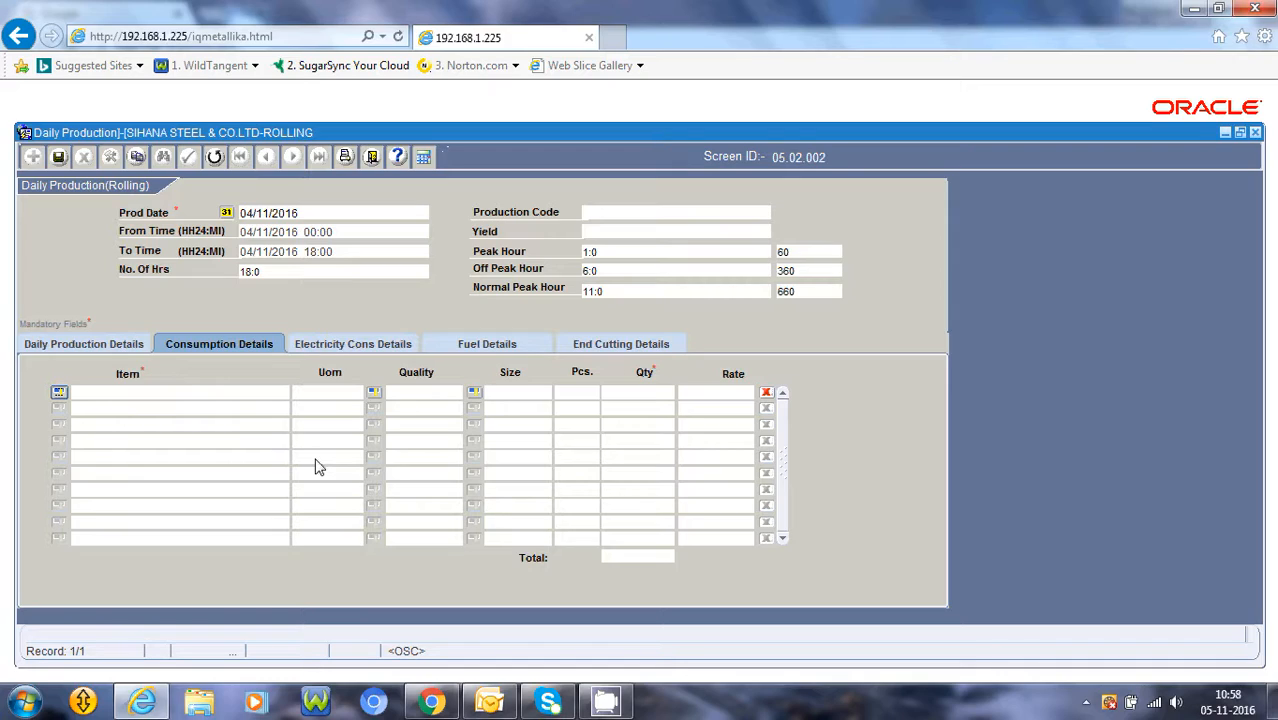
Add a consumption line for M.S.Billet with quality ST and size 100*100MM
key("Return")
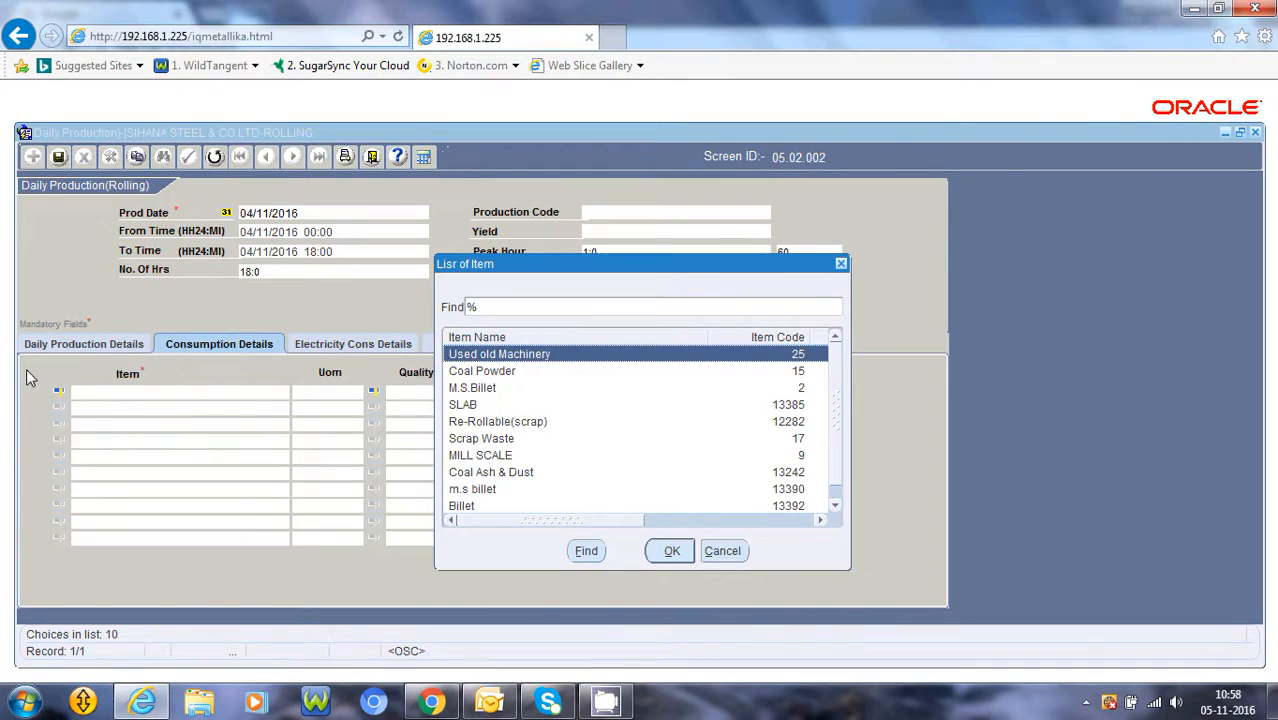
key("Down")
key("Down")
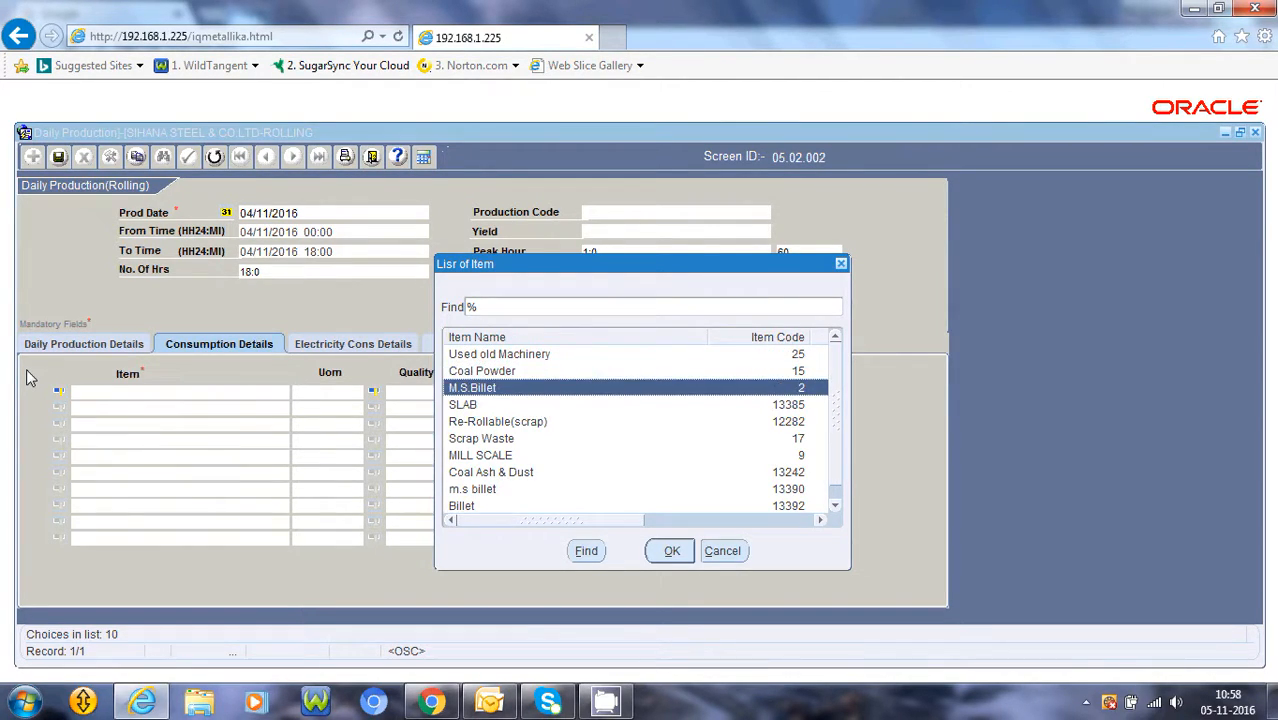
key("Return")
key("Return")
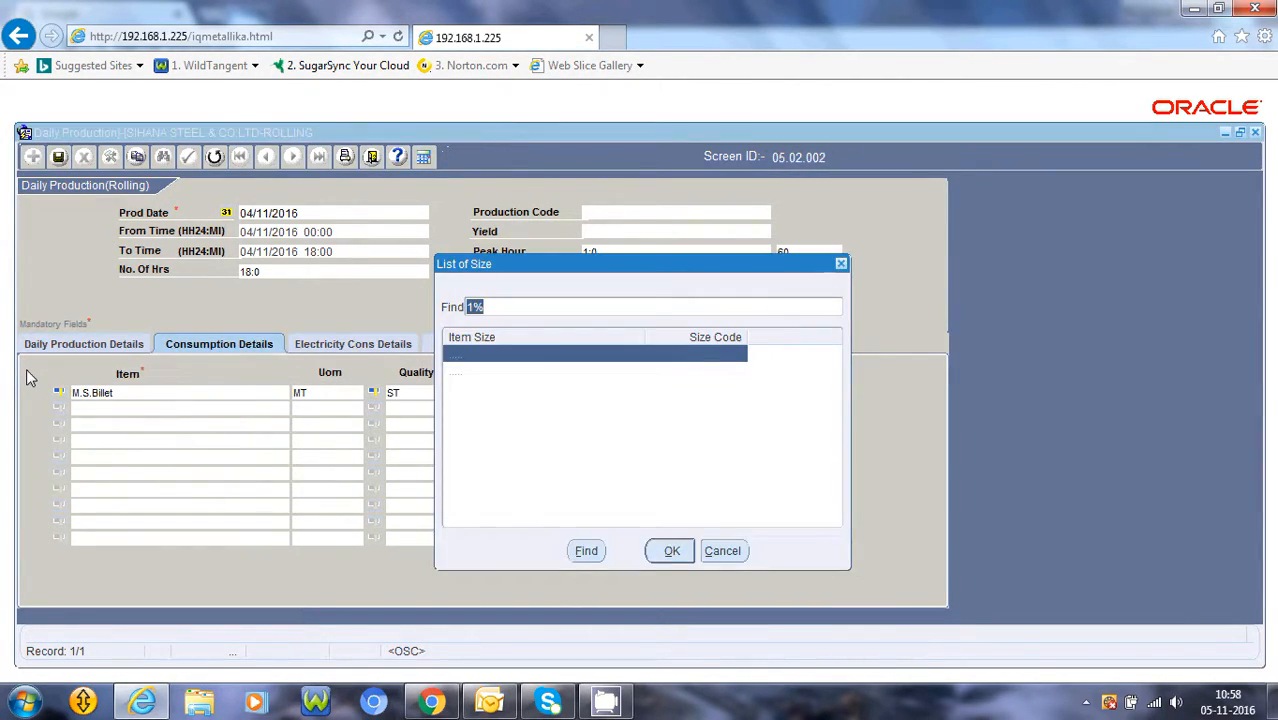
key("Return")
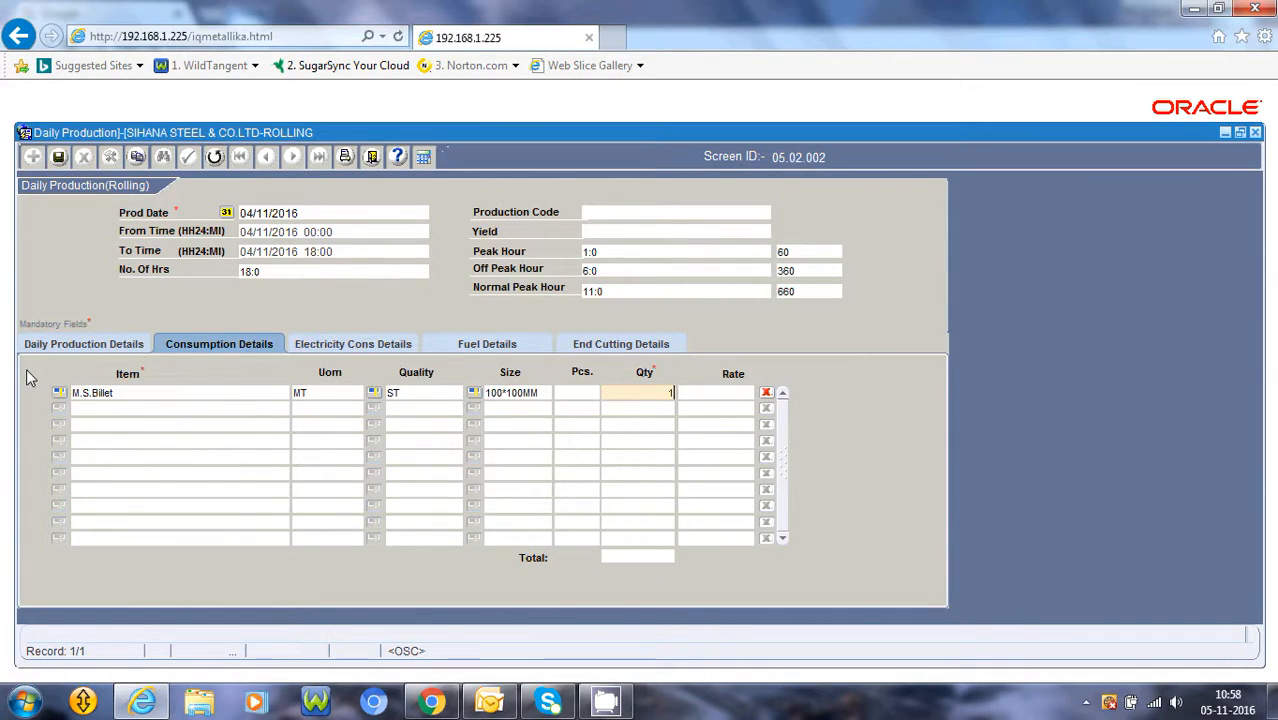
Enter 170.300 as the billet consumption quantity and confirm adding another record
type("170.300")
key("Tab")
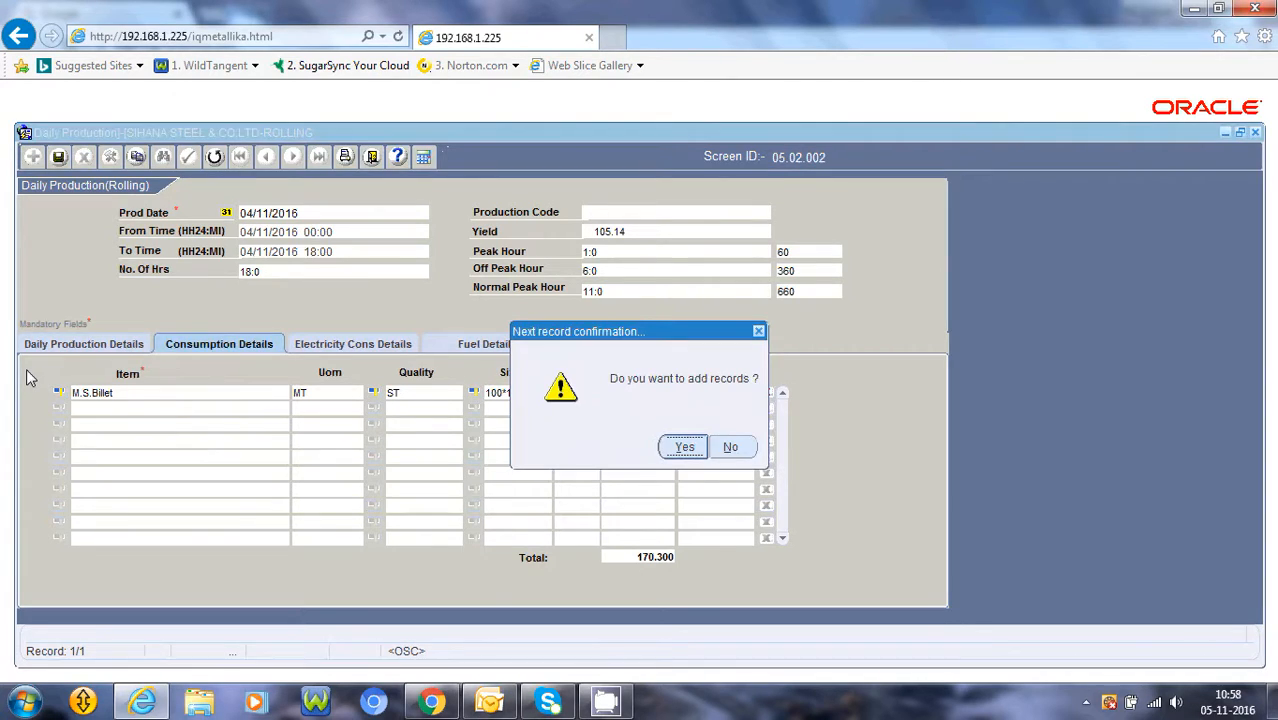
key("Return")
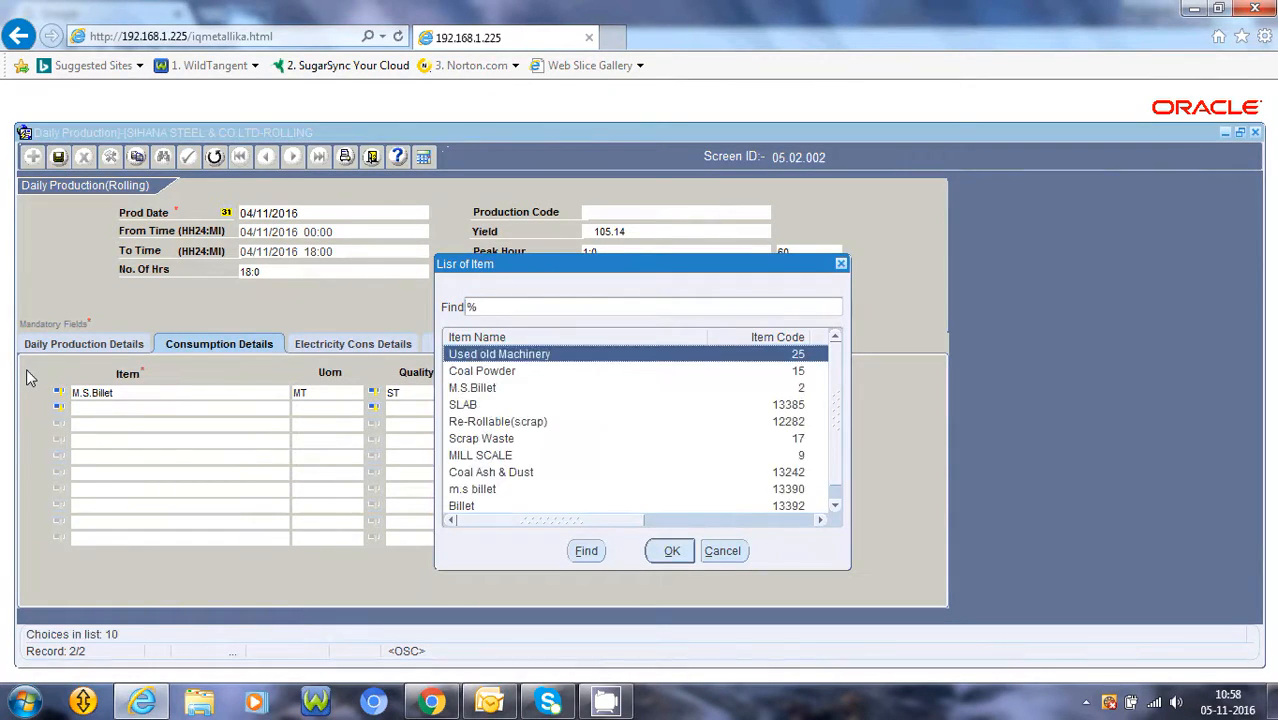
Add a second consumption line for Re-Rollable(scrap) with quality ST and size ST
key("Down")
key("Down")
key("Down")
key("Down")
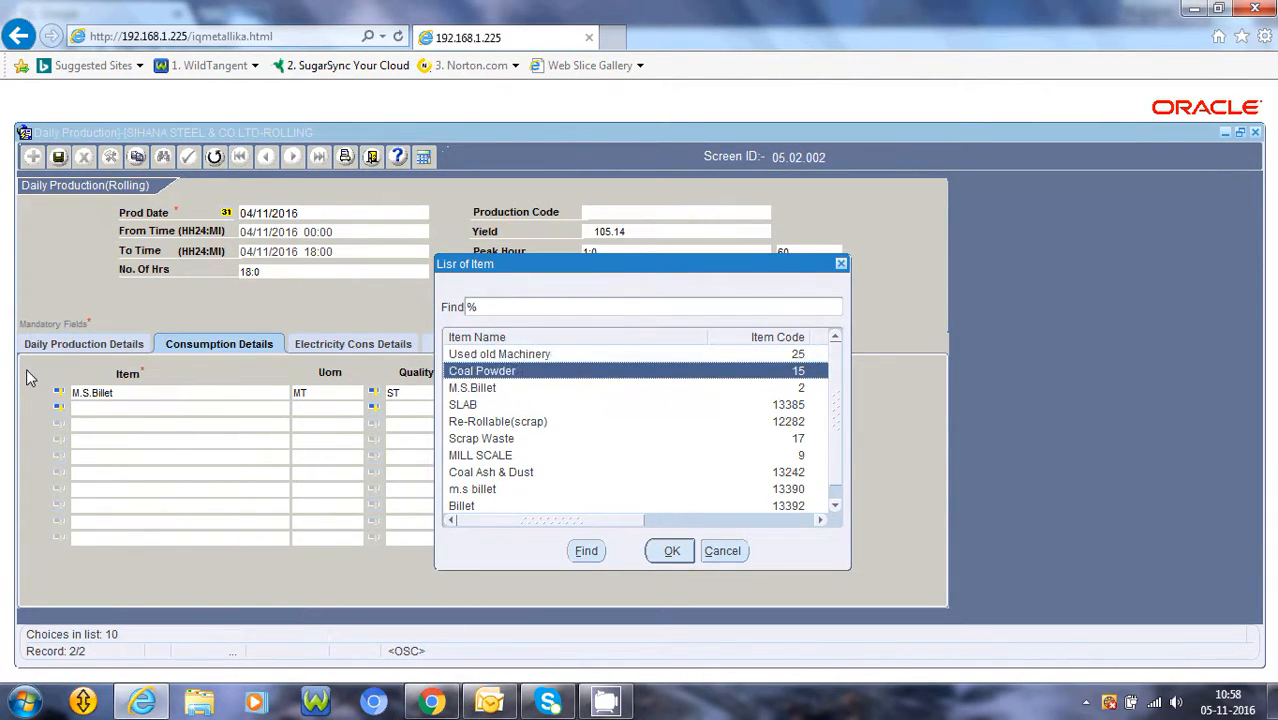
key("Escape")
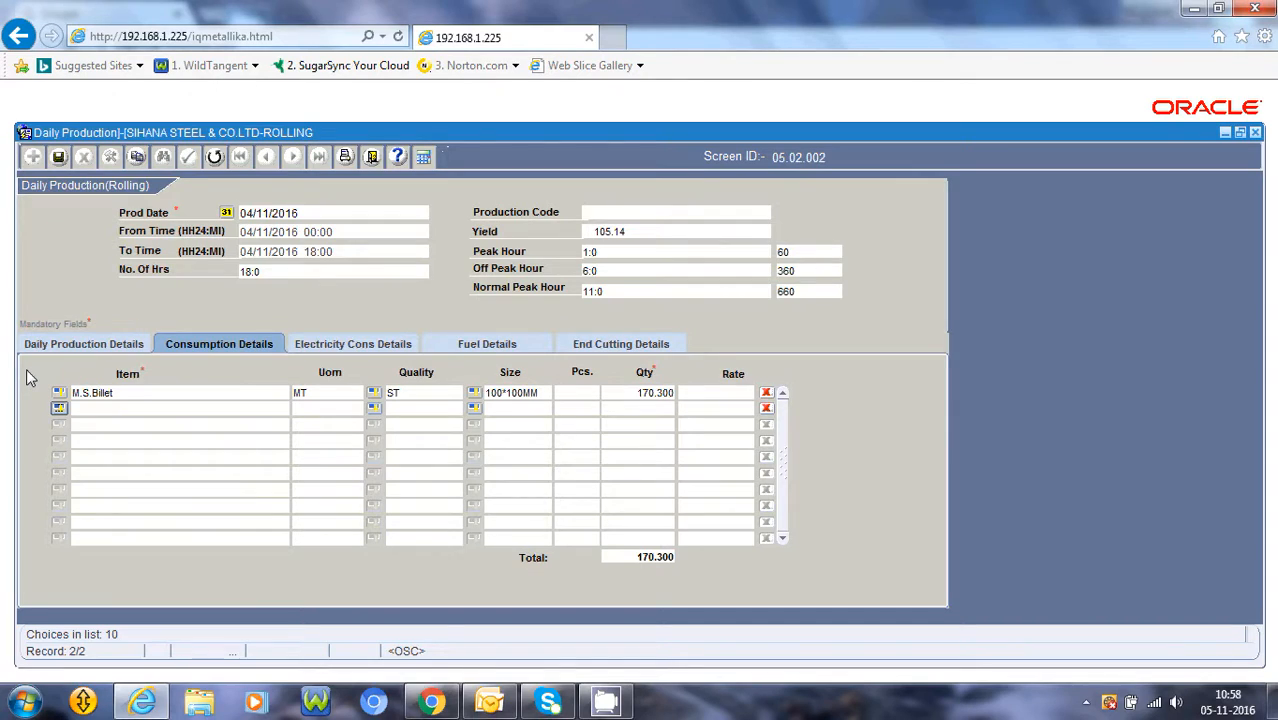
key("Return")
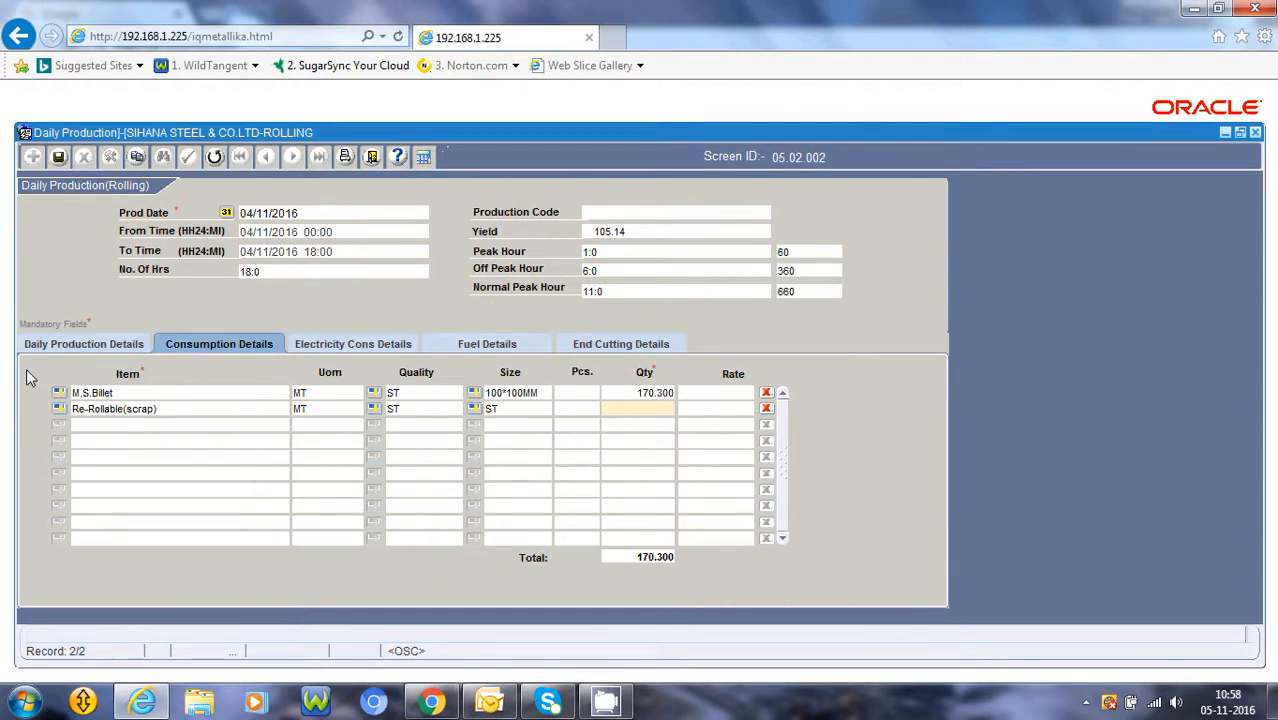
Enter 9.860 as the scrap consumption quantity and decline adding another record
type("9.860")
key("Tab")
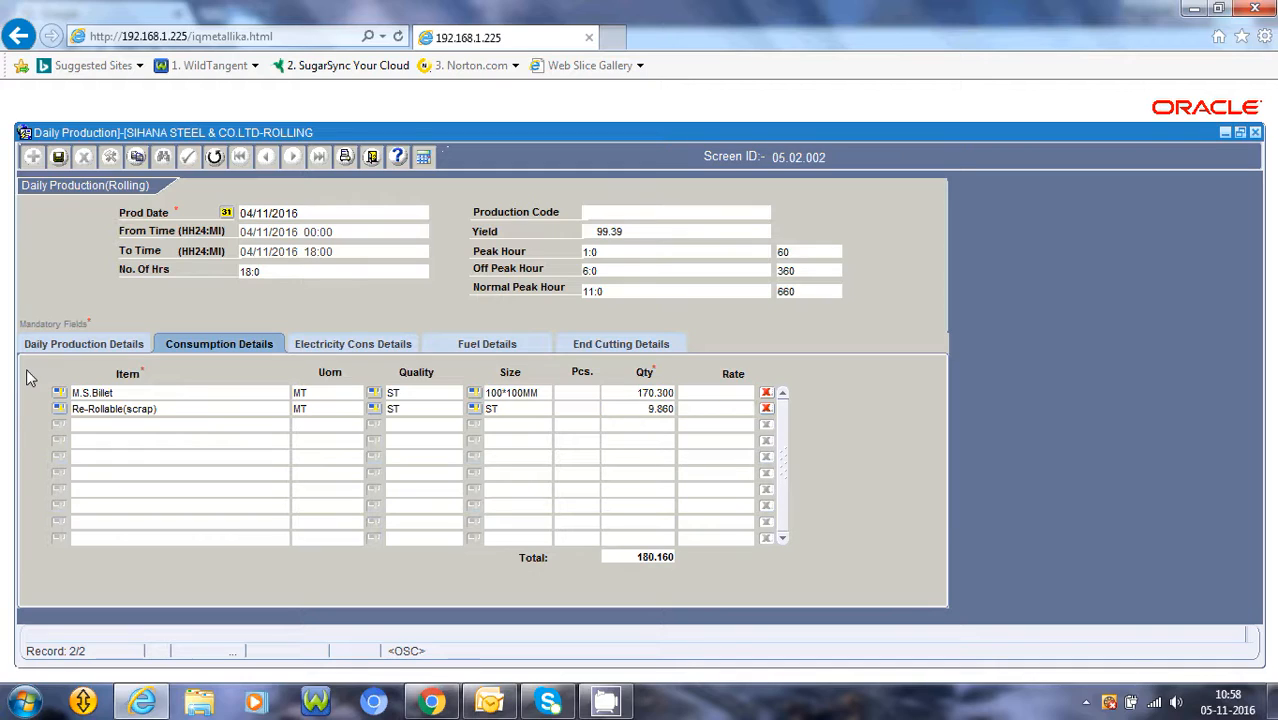
key("Tab")
key("Tab")
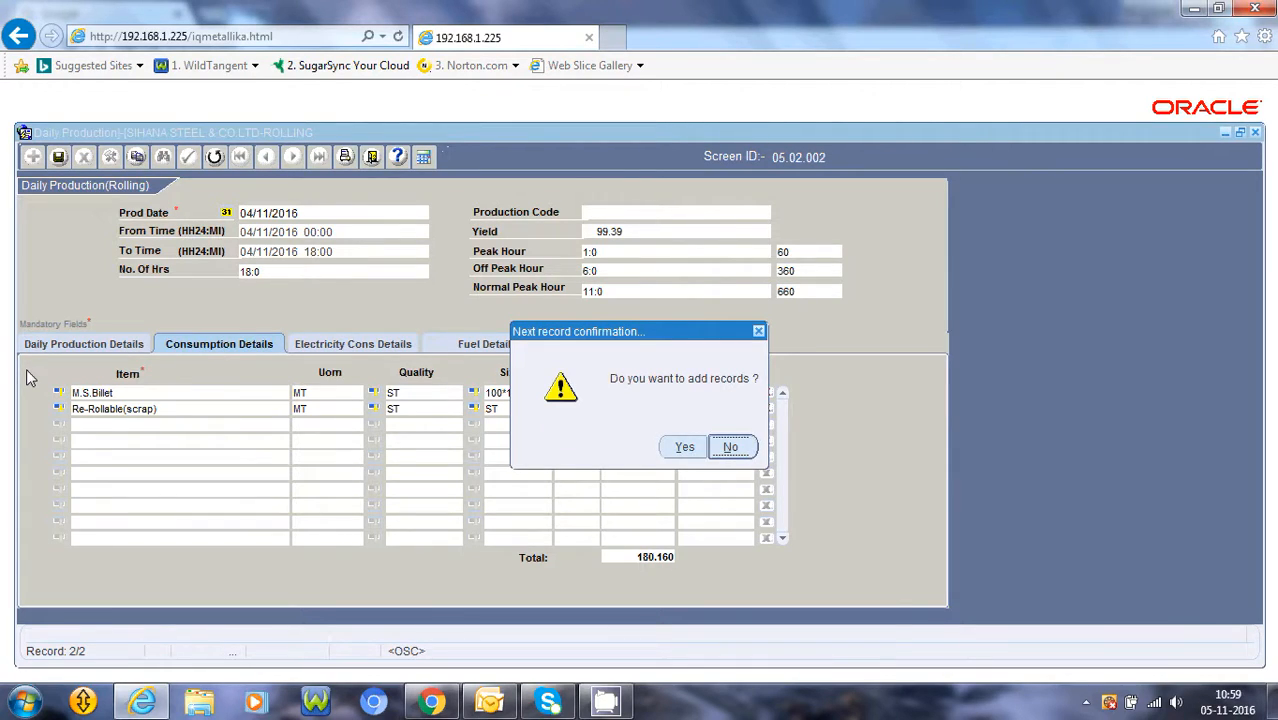
key("Return")
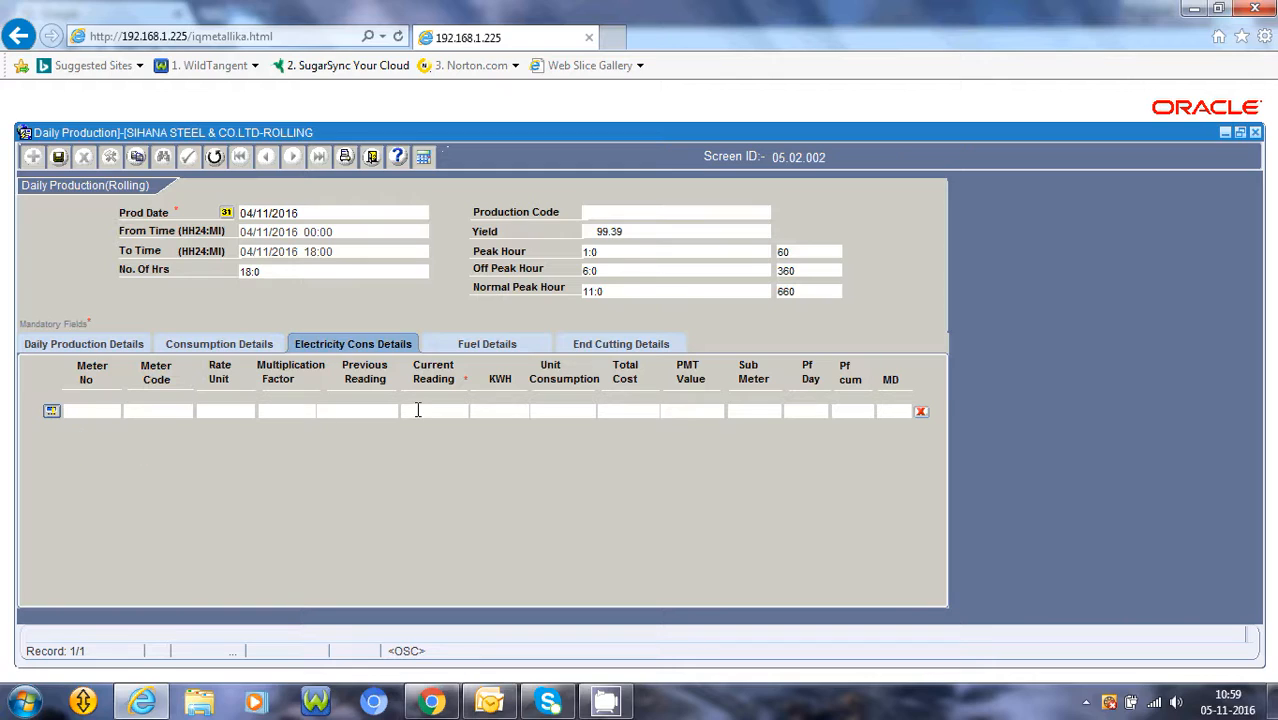
Review the Fuel, End Cutting, Electricity and Daily Production details sections of the record
left_click(457, 350)
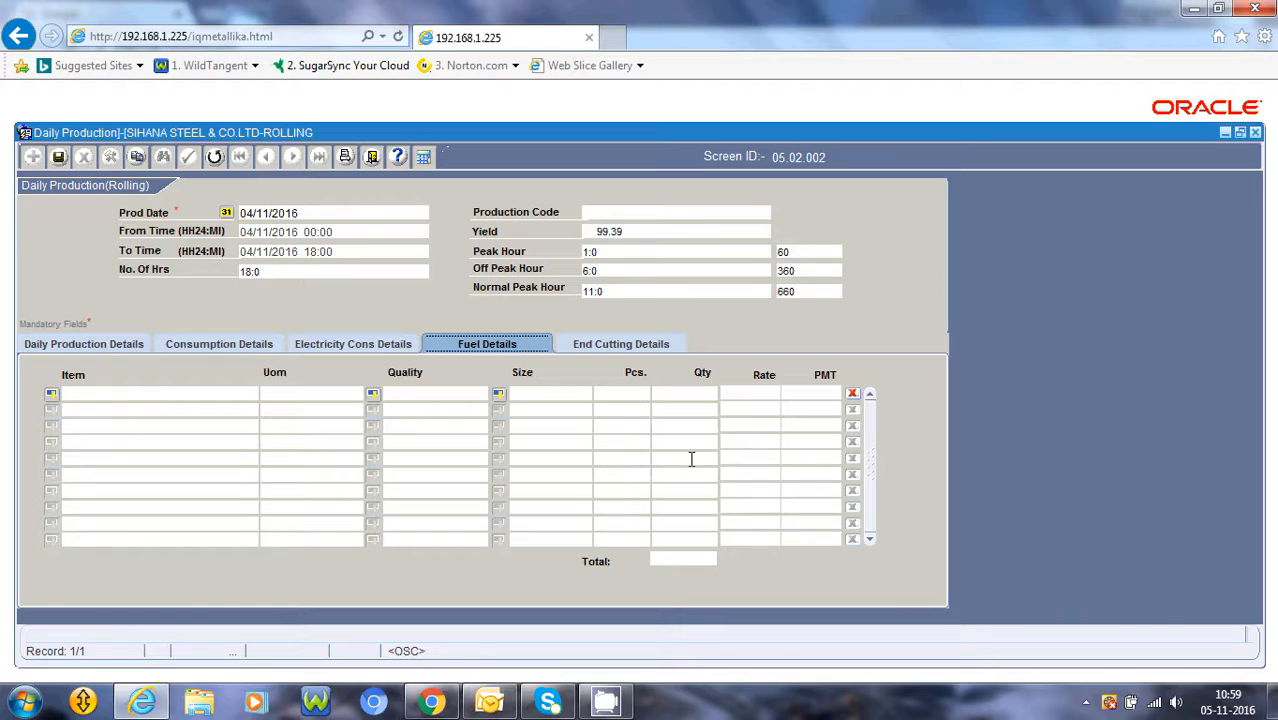
left_click(649, 350)
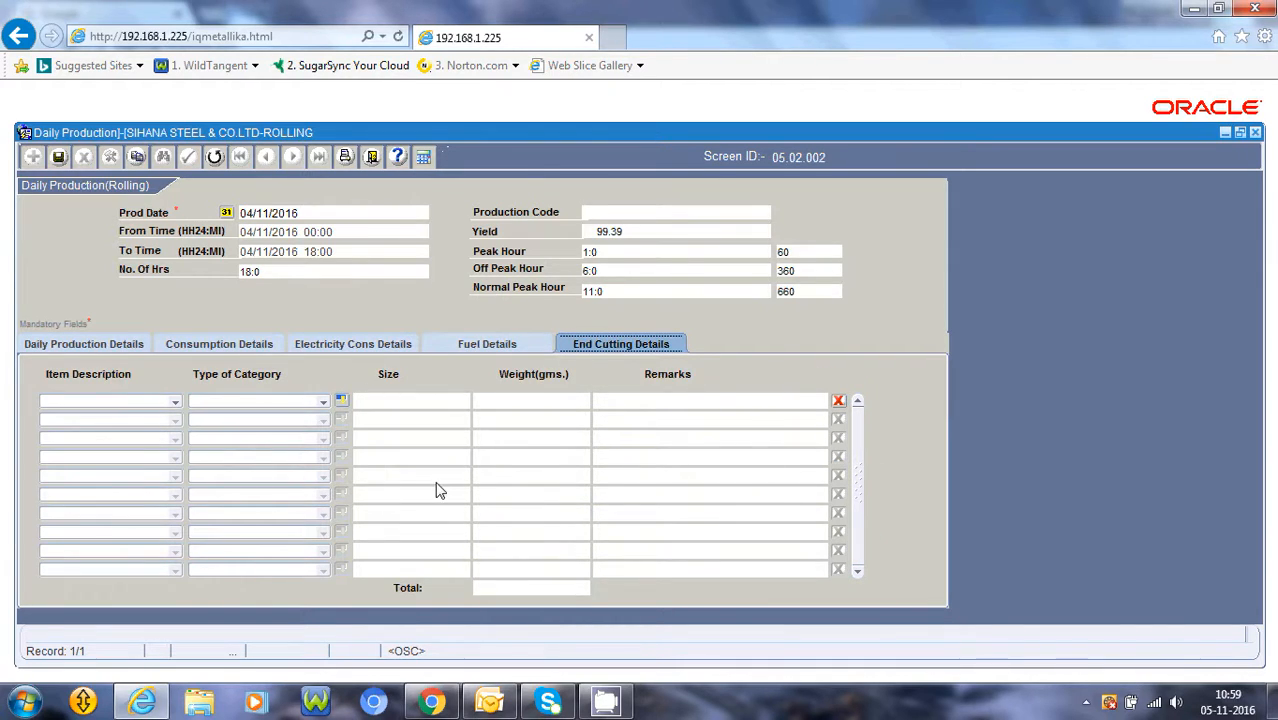
left_click(489, 347)
left_click(378, 347)
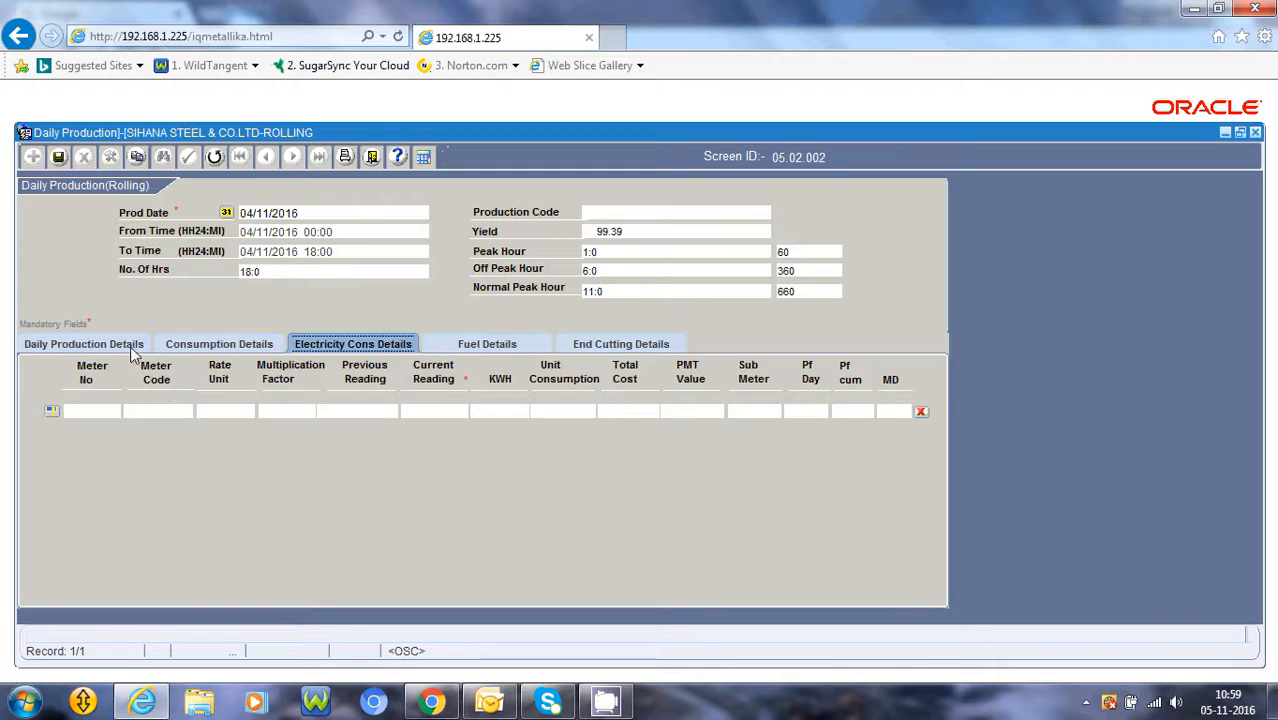
left_click(80, 344)
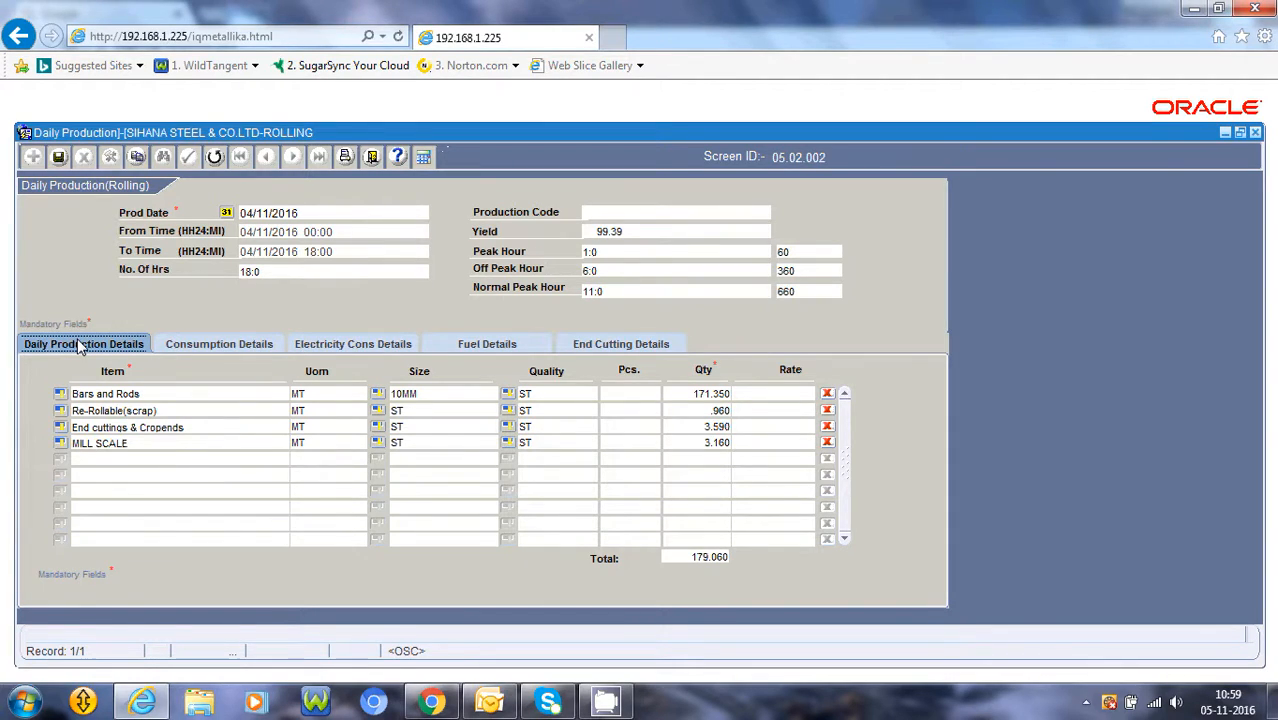
Save the daily production record
left_click(58, 160)
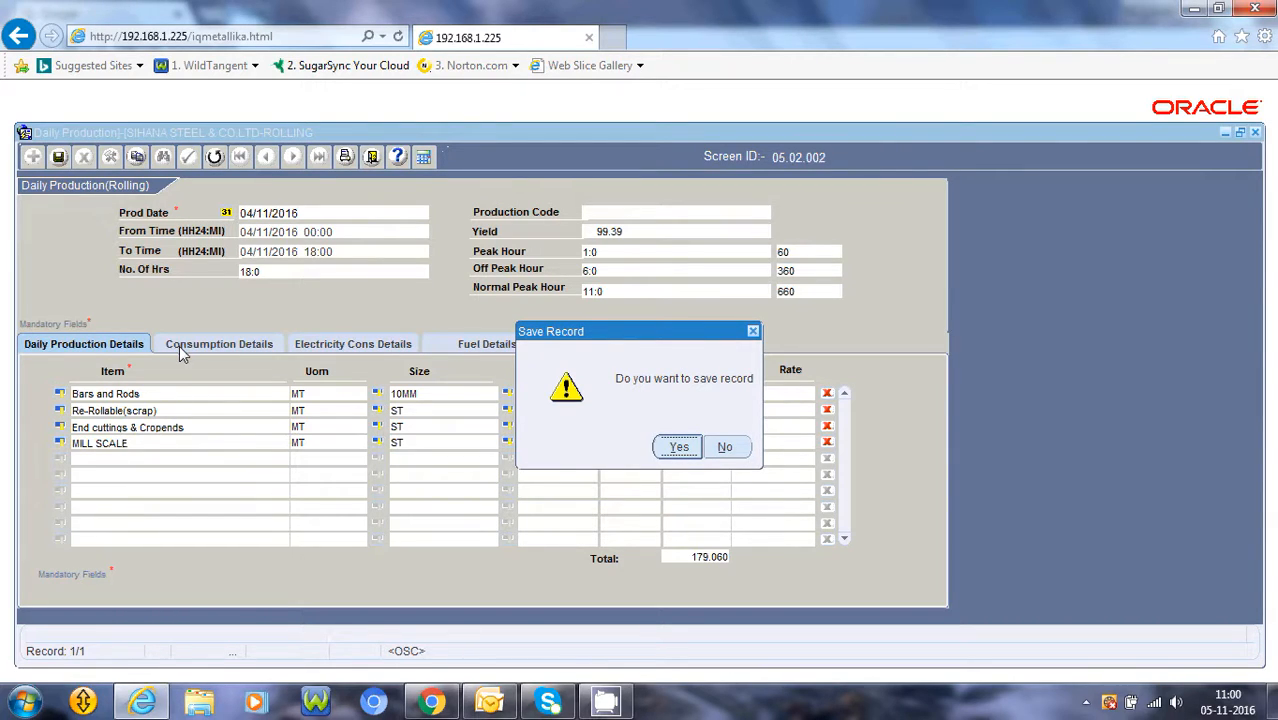
key("Return")
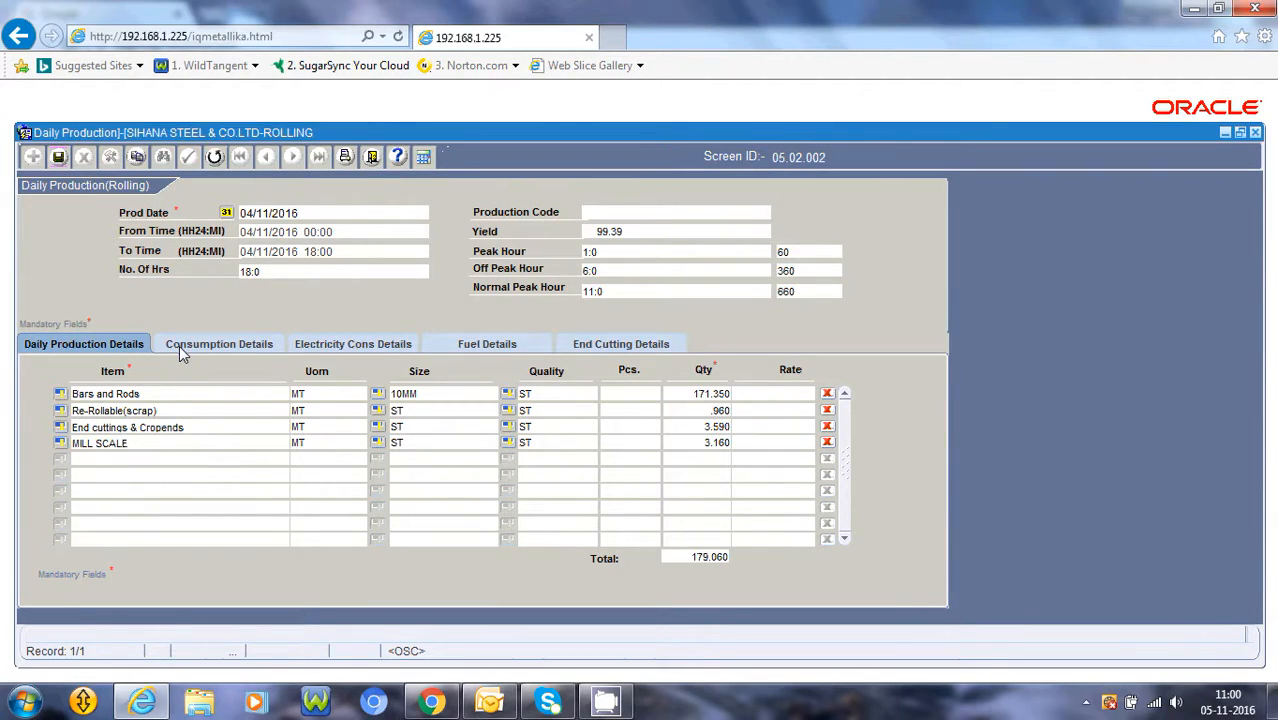
key("Return")
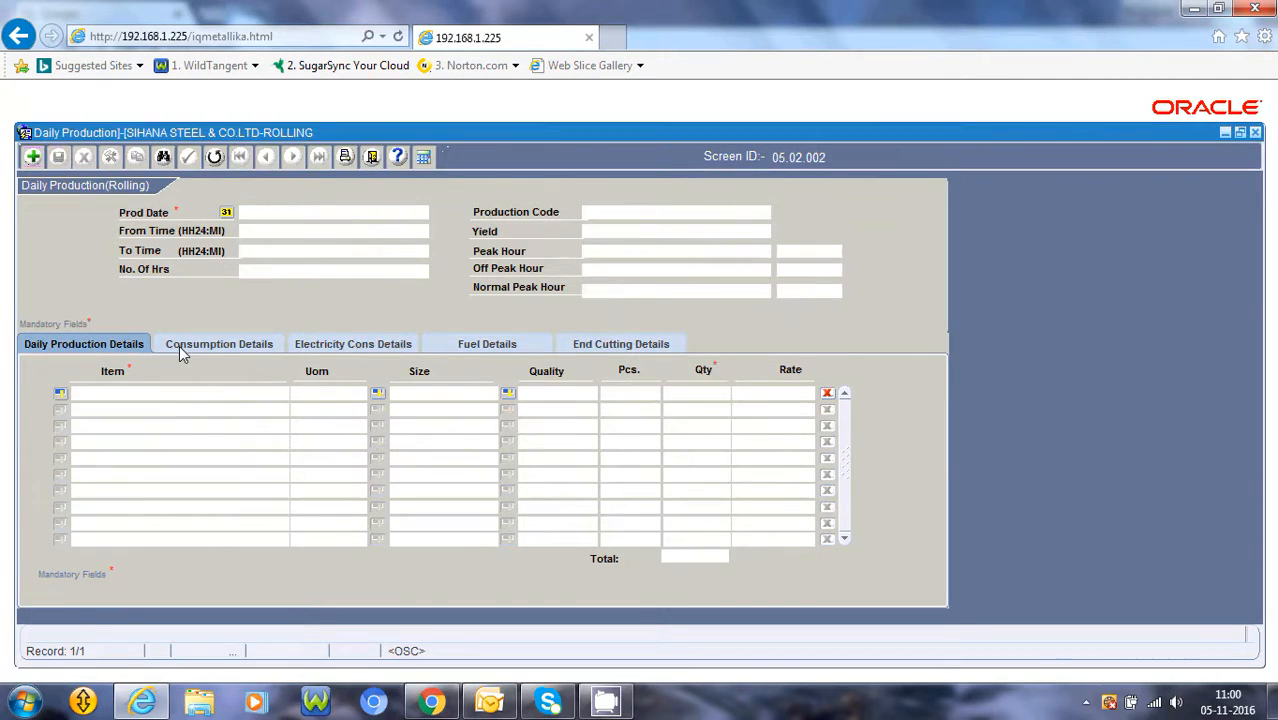